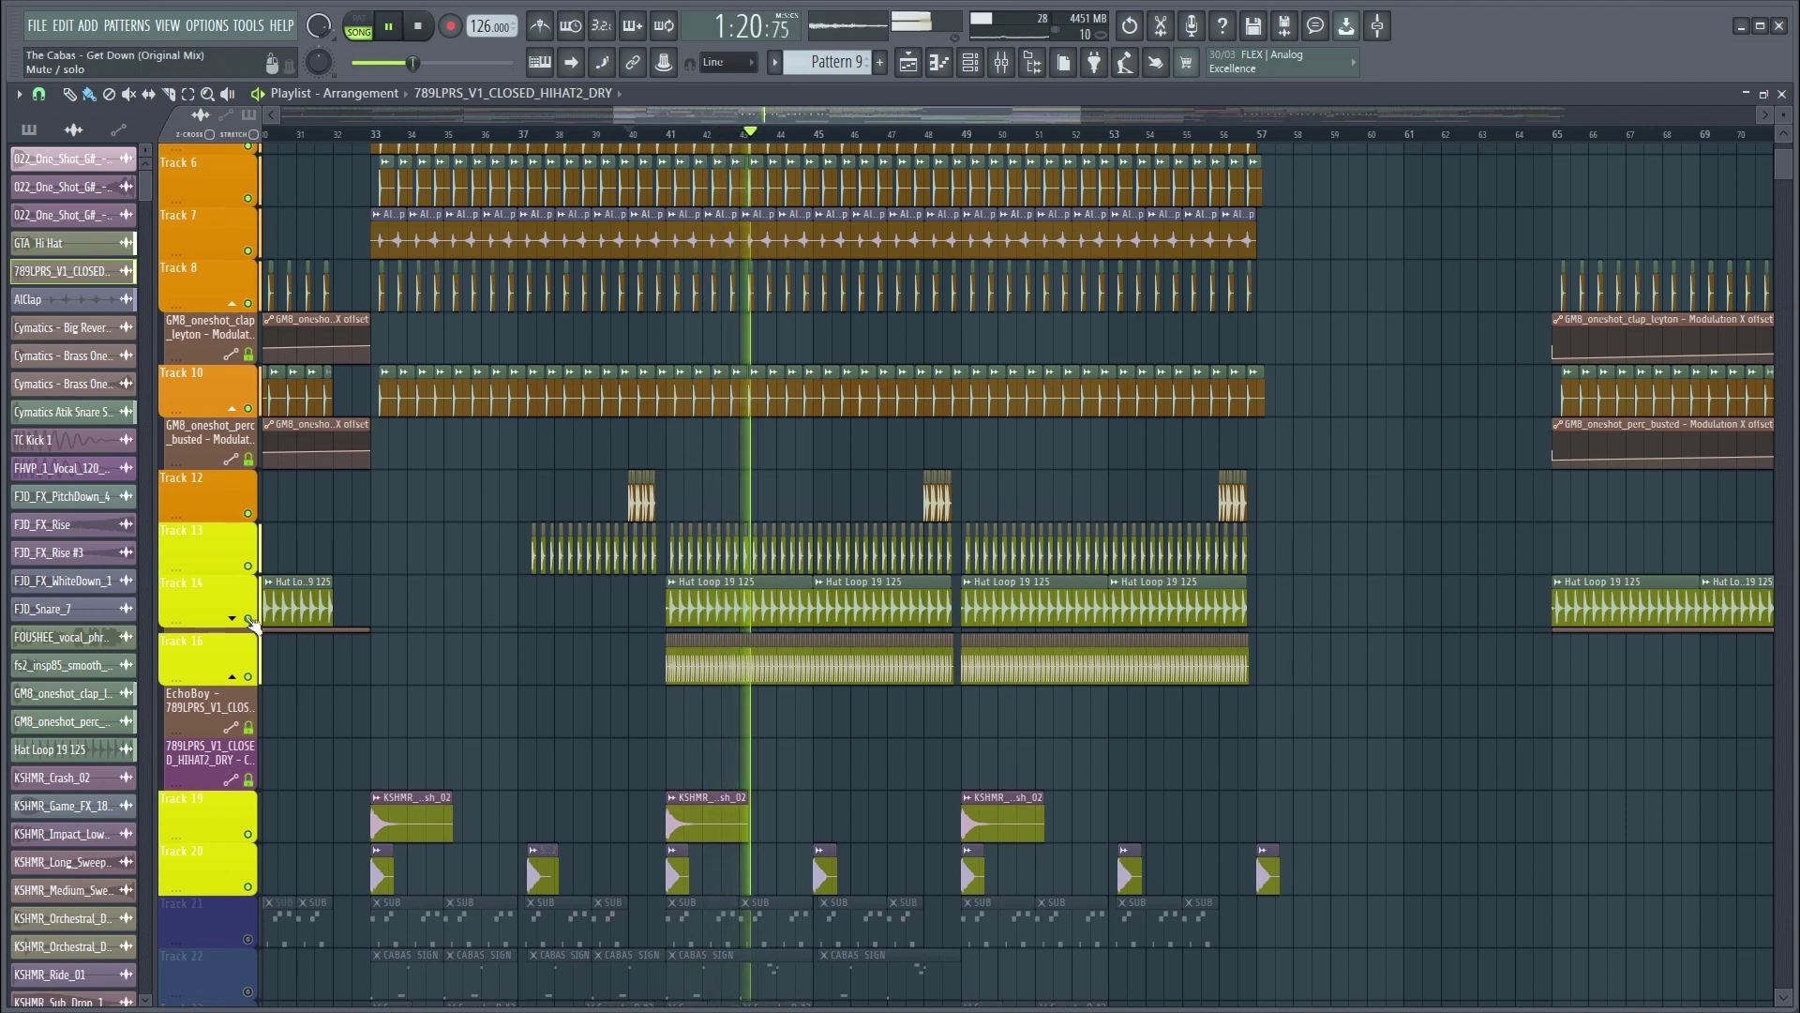
- Expand the modulation automation grouped under Track 14 and stop the song playback
click(233, 619)
scroll(969, 139, down, 3)
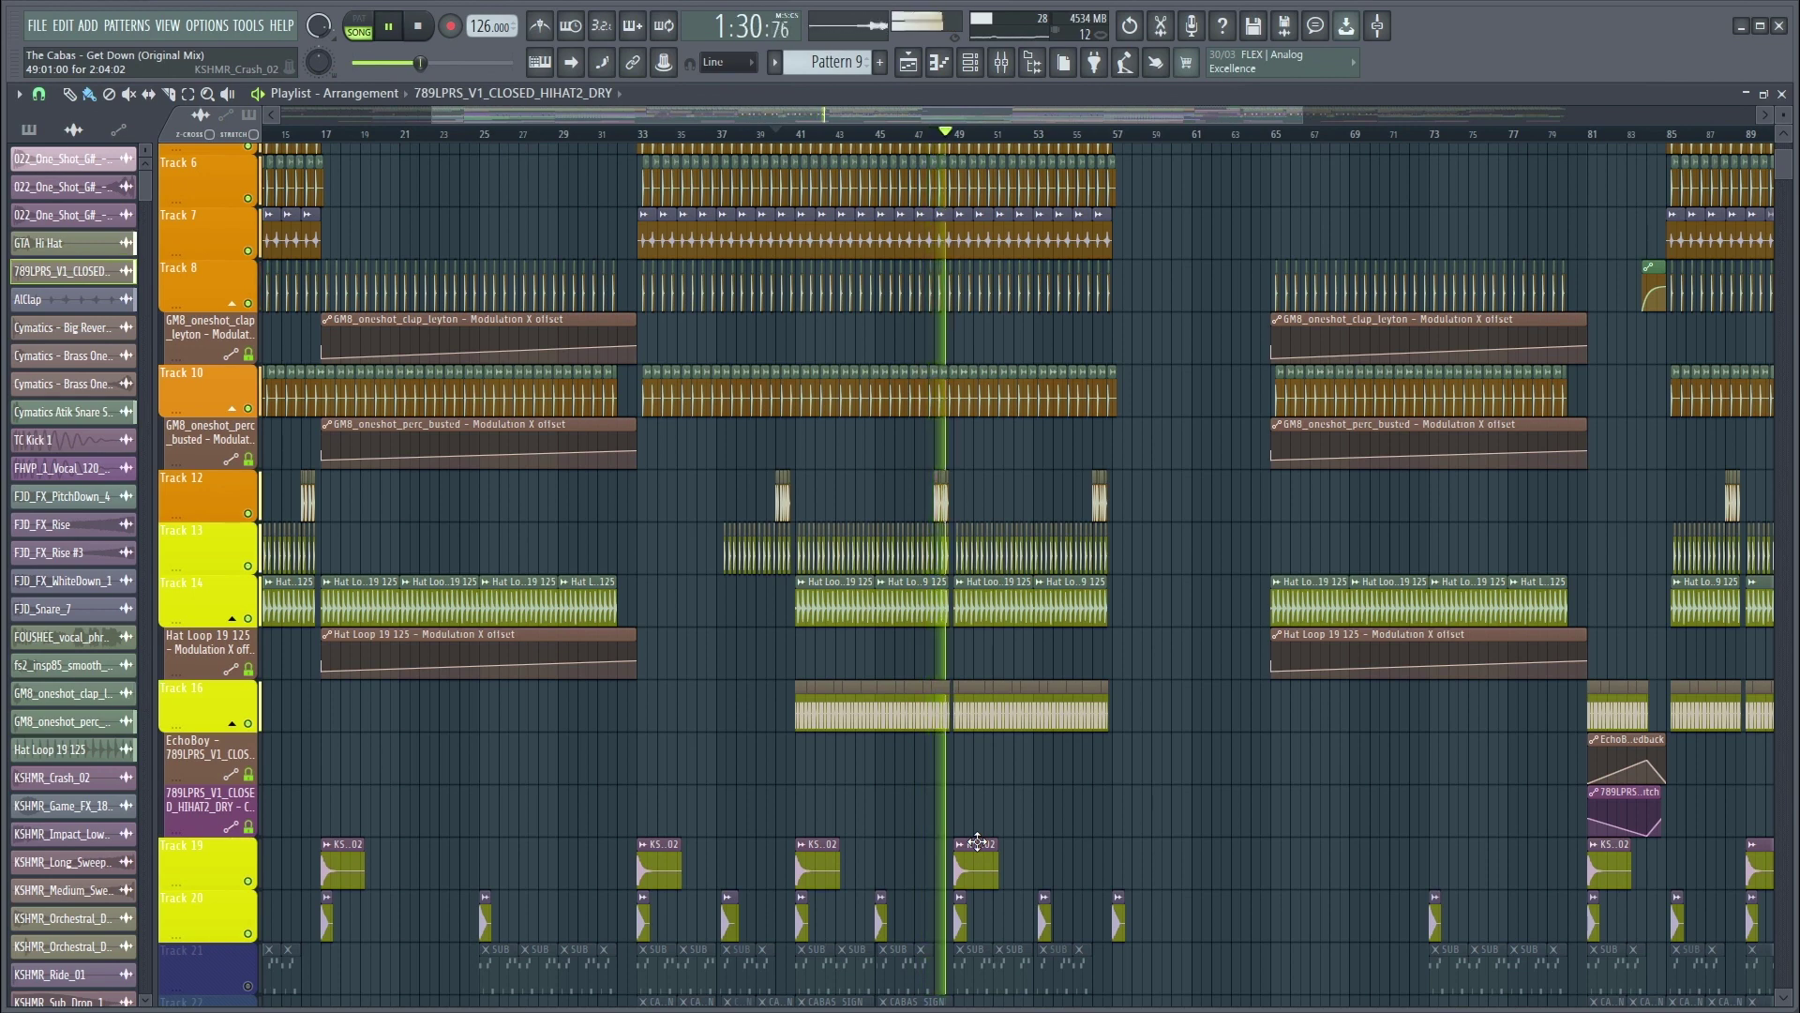
key(space)
scroll(743, 535, up, 3)
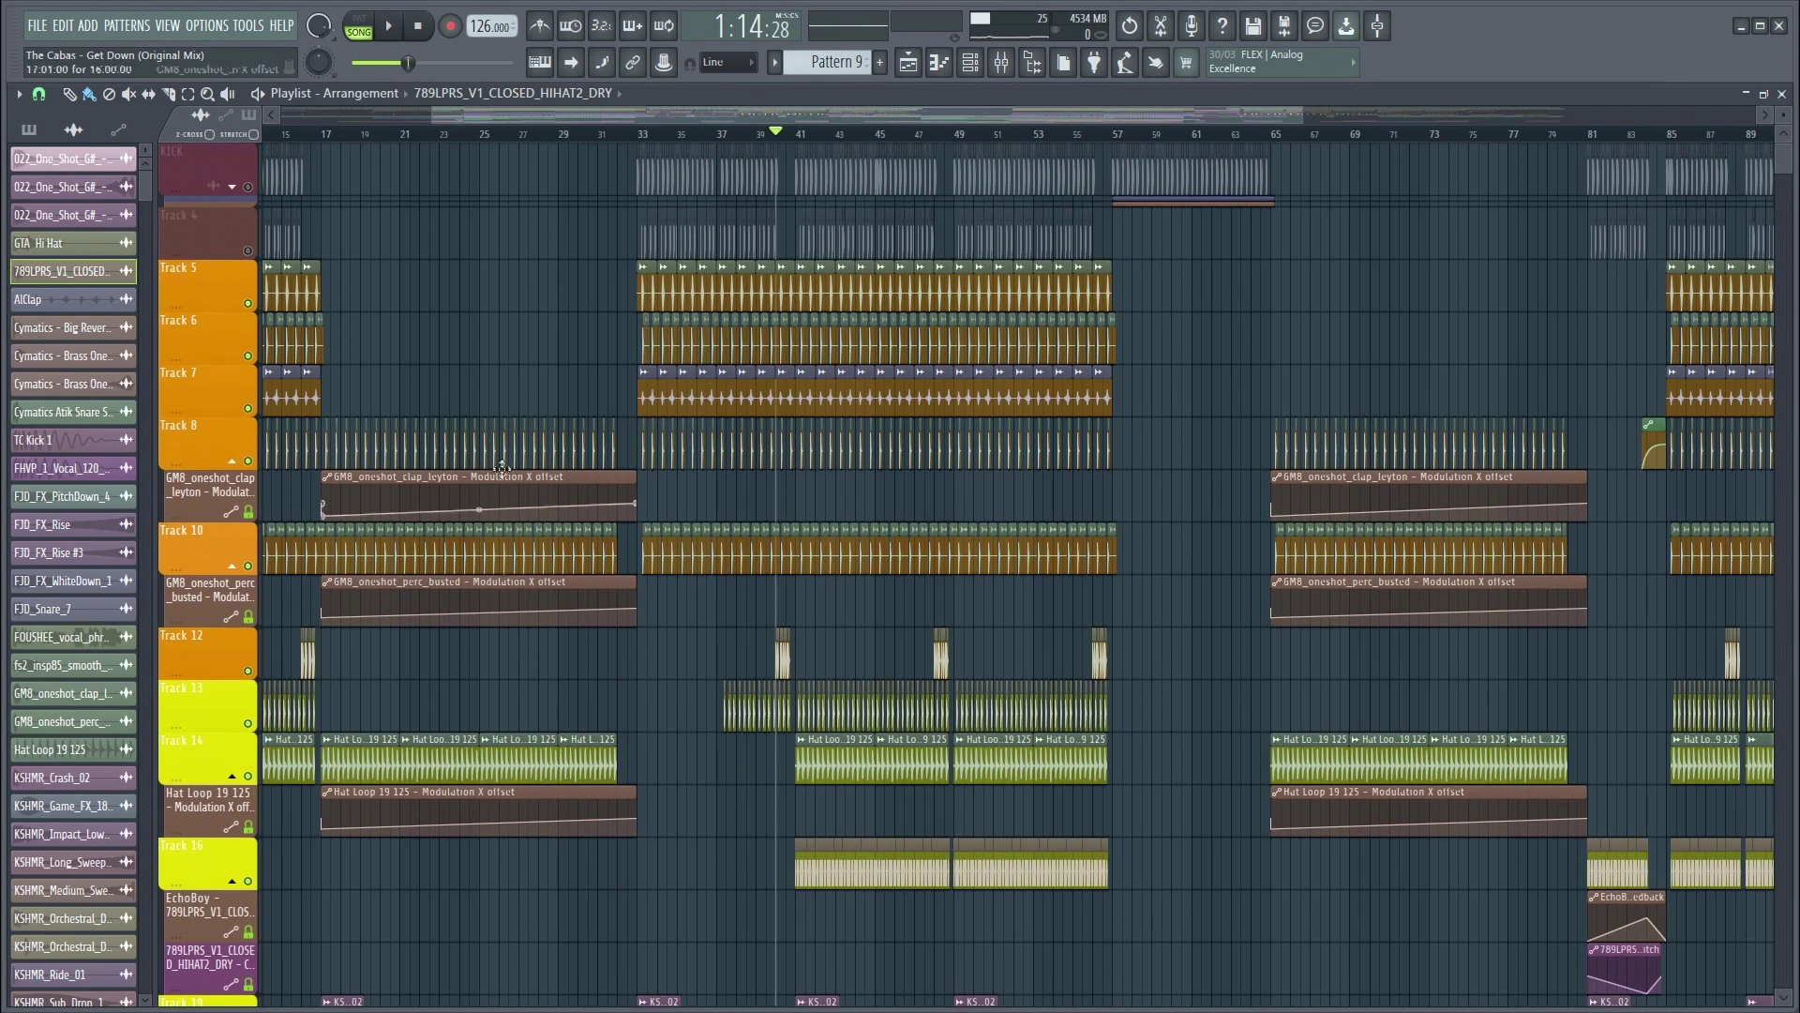
- Play back Track 12's clap fill on its own in bar 40
key(space)
scroll(1138, 350, up, 5)
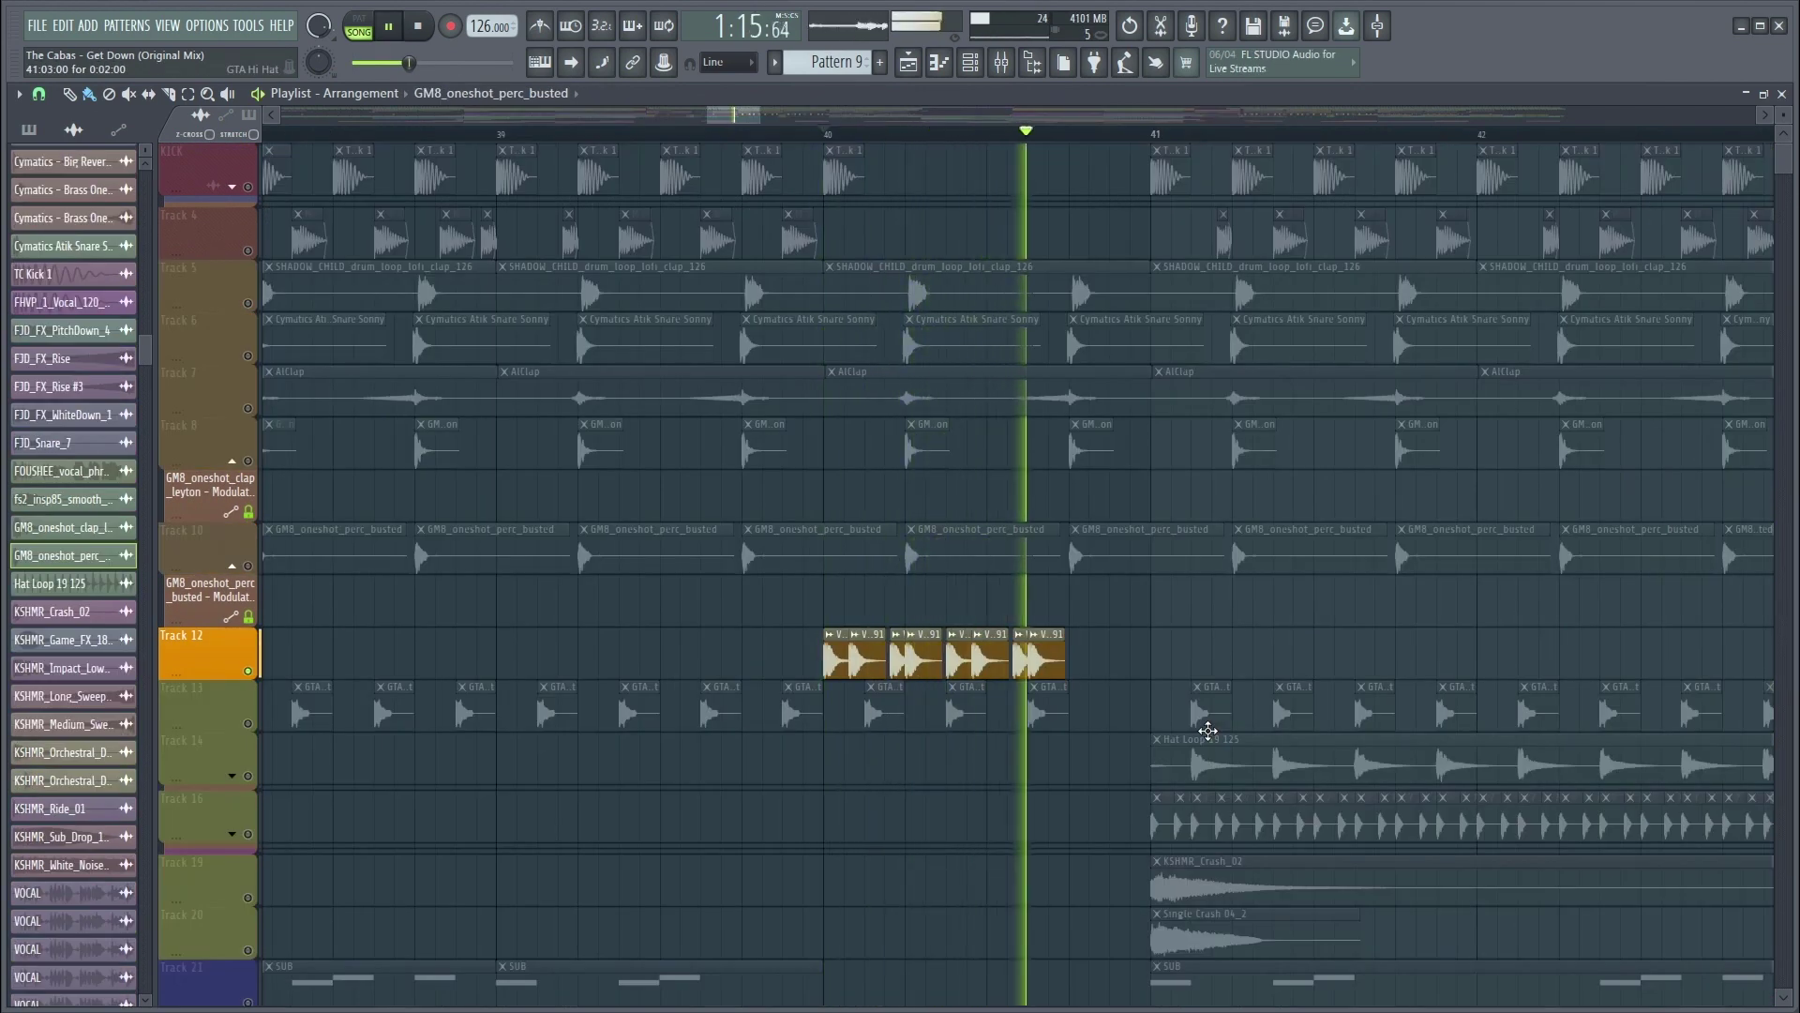
key(space)
- Try moving the second and fourth closed hi-hat clips after bar 41 on Track 16 slightly forward in time, and undo the move
scroll(1207, 730, down, 5)
scroll(1021, 144, up, 8)
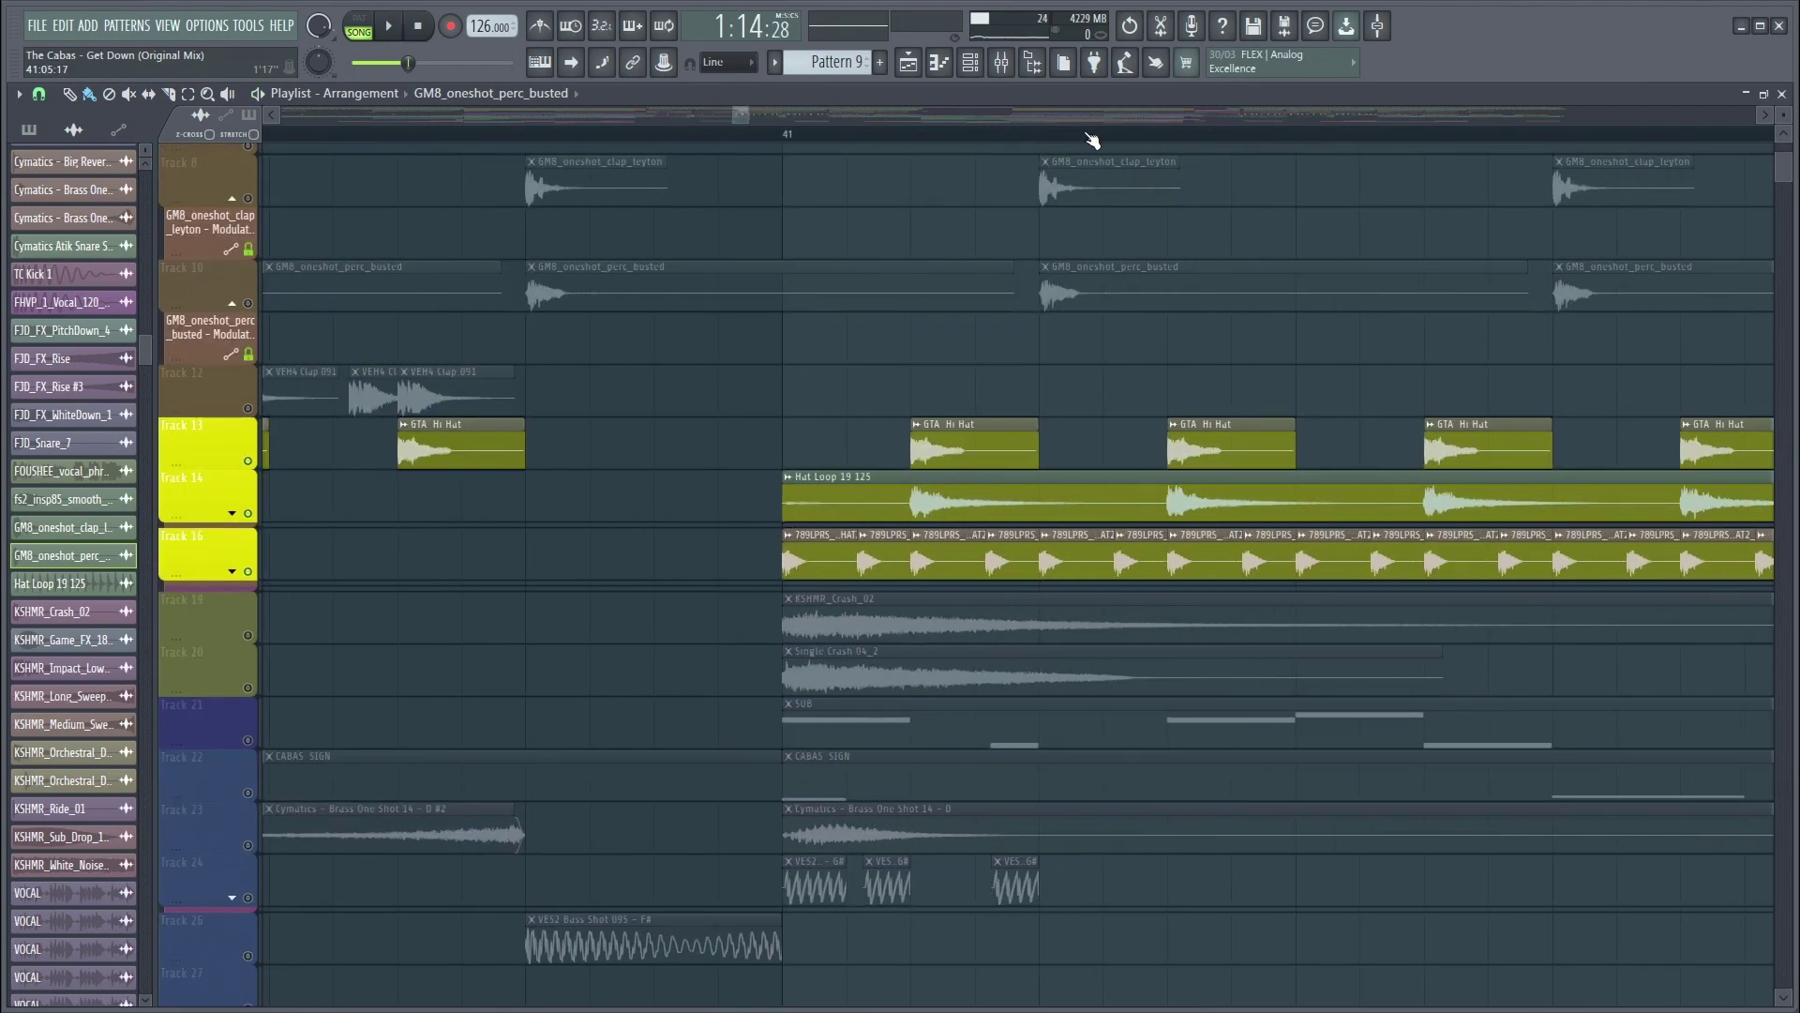
scroll(1031, 145, up, 3)
scroll(685, 143, up, 1)
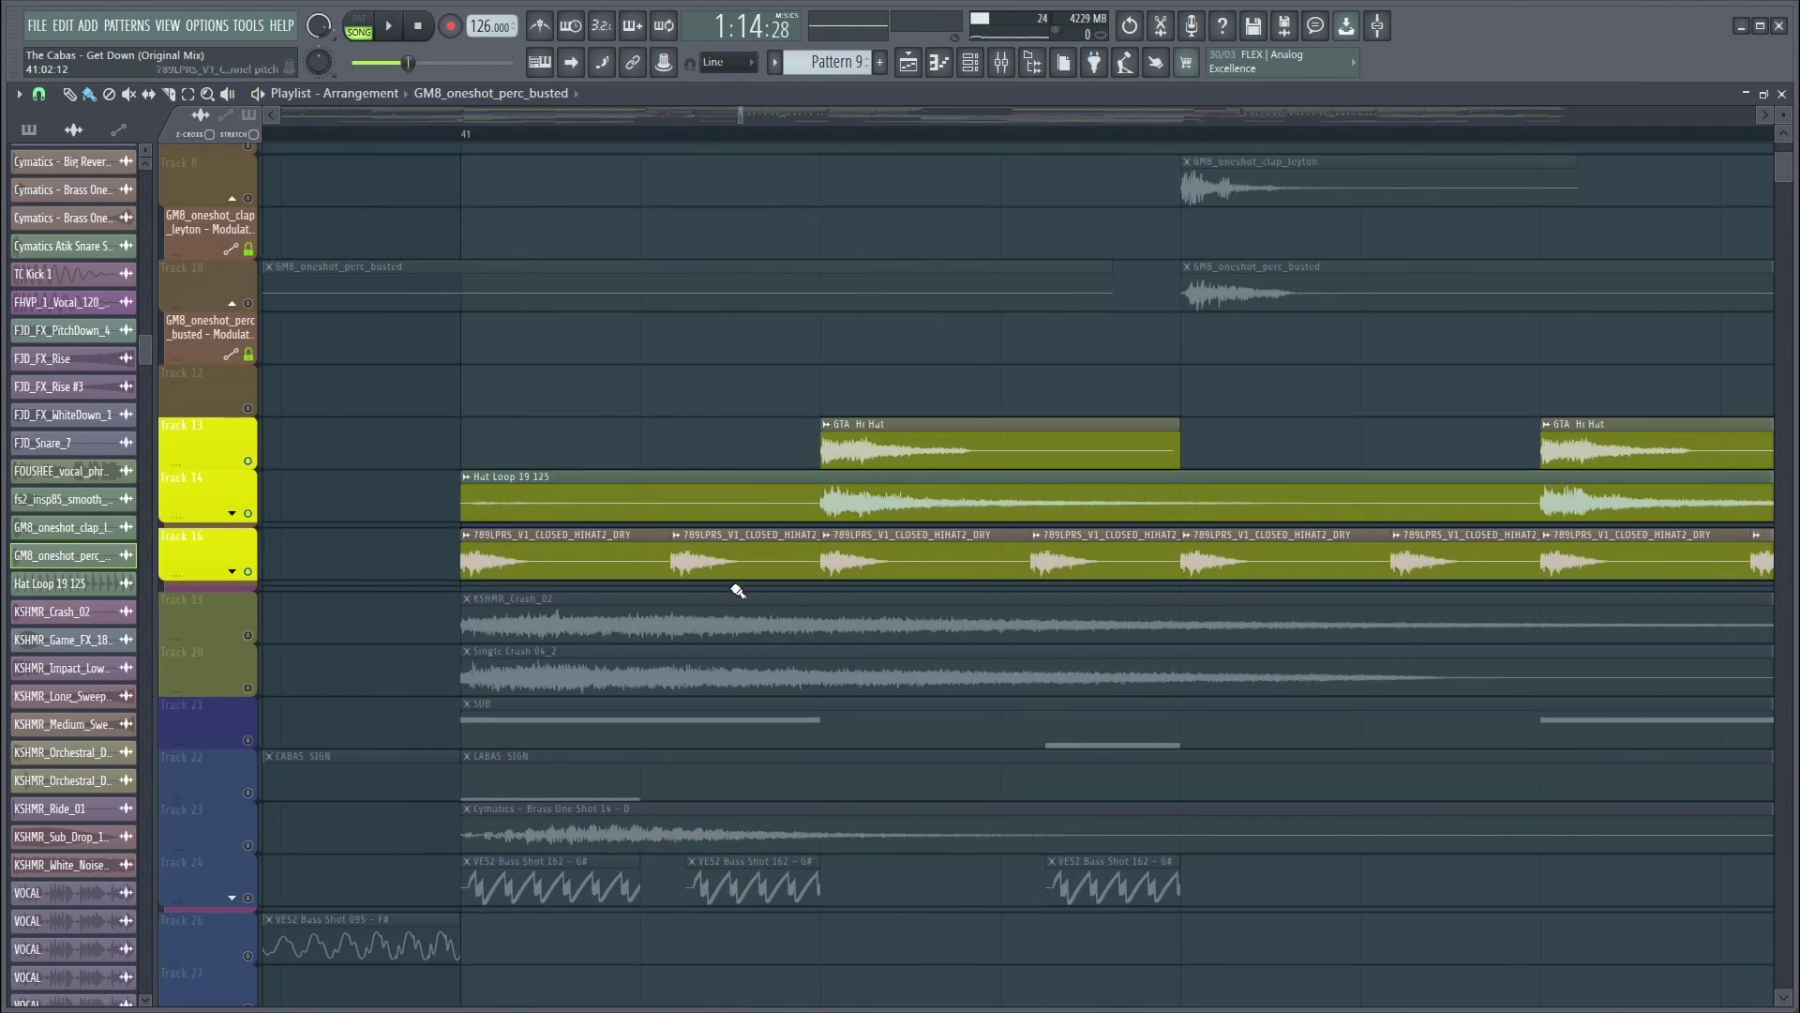
ctrl+click(759, 557)
ctrl+click(1125, 560)
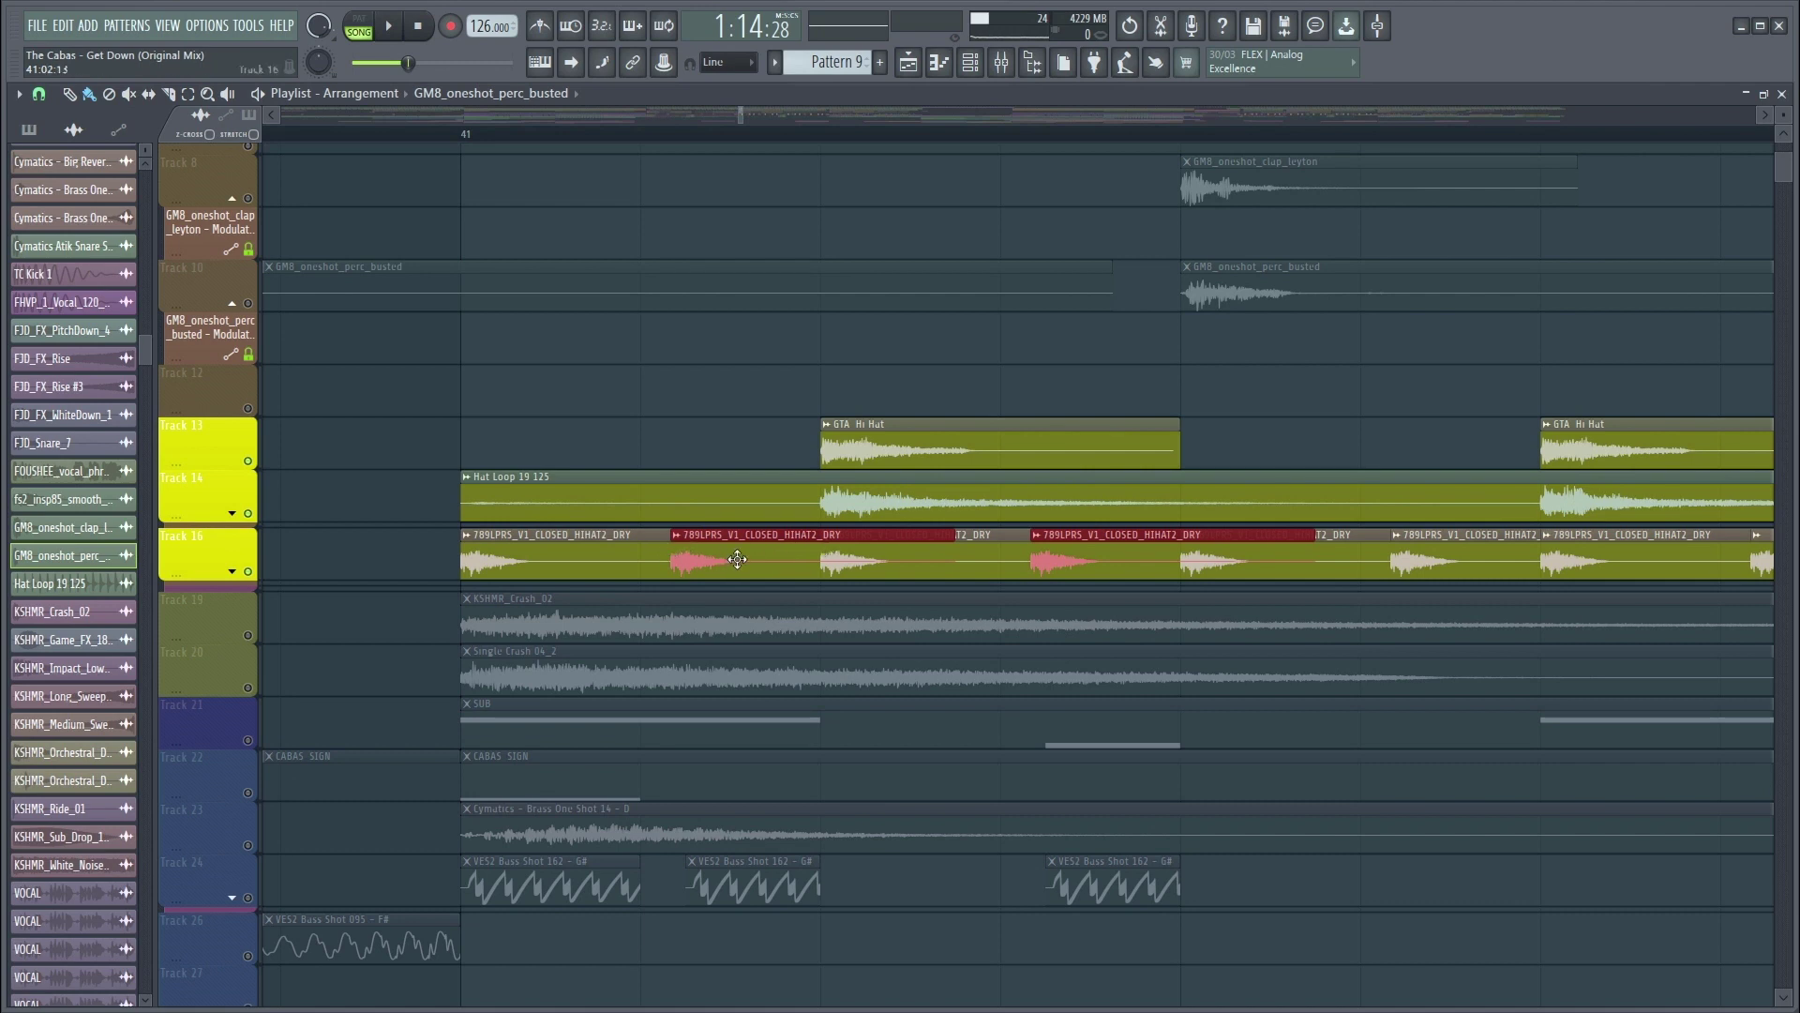
mouse_move(738, 560)
mouse_down()
mouse_move(704, 560)
mouse_move(756, 560)
mouse_up()
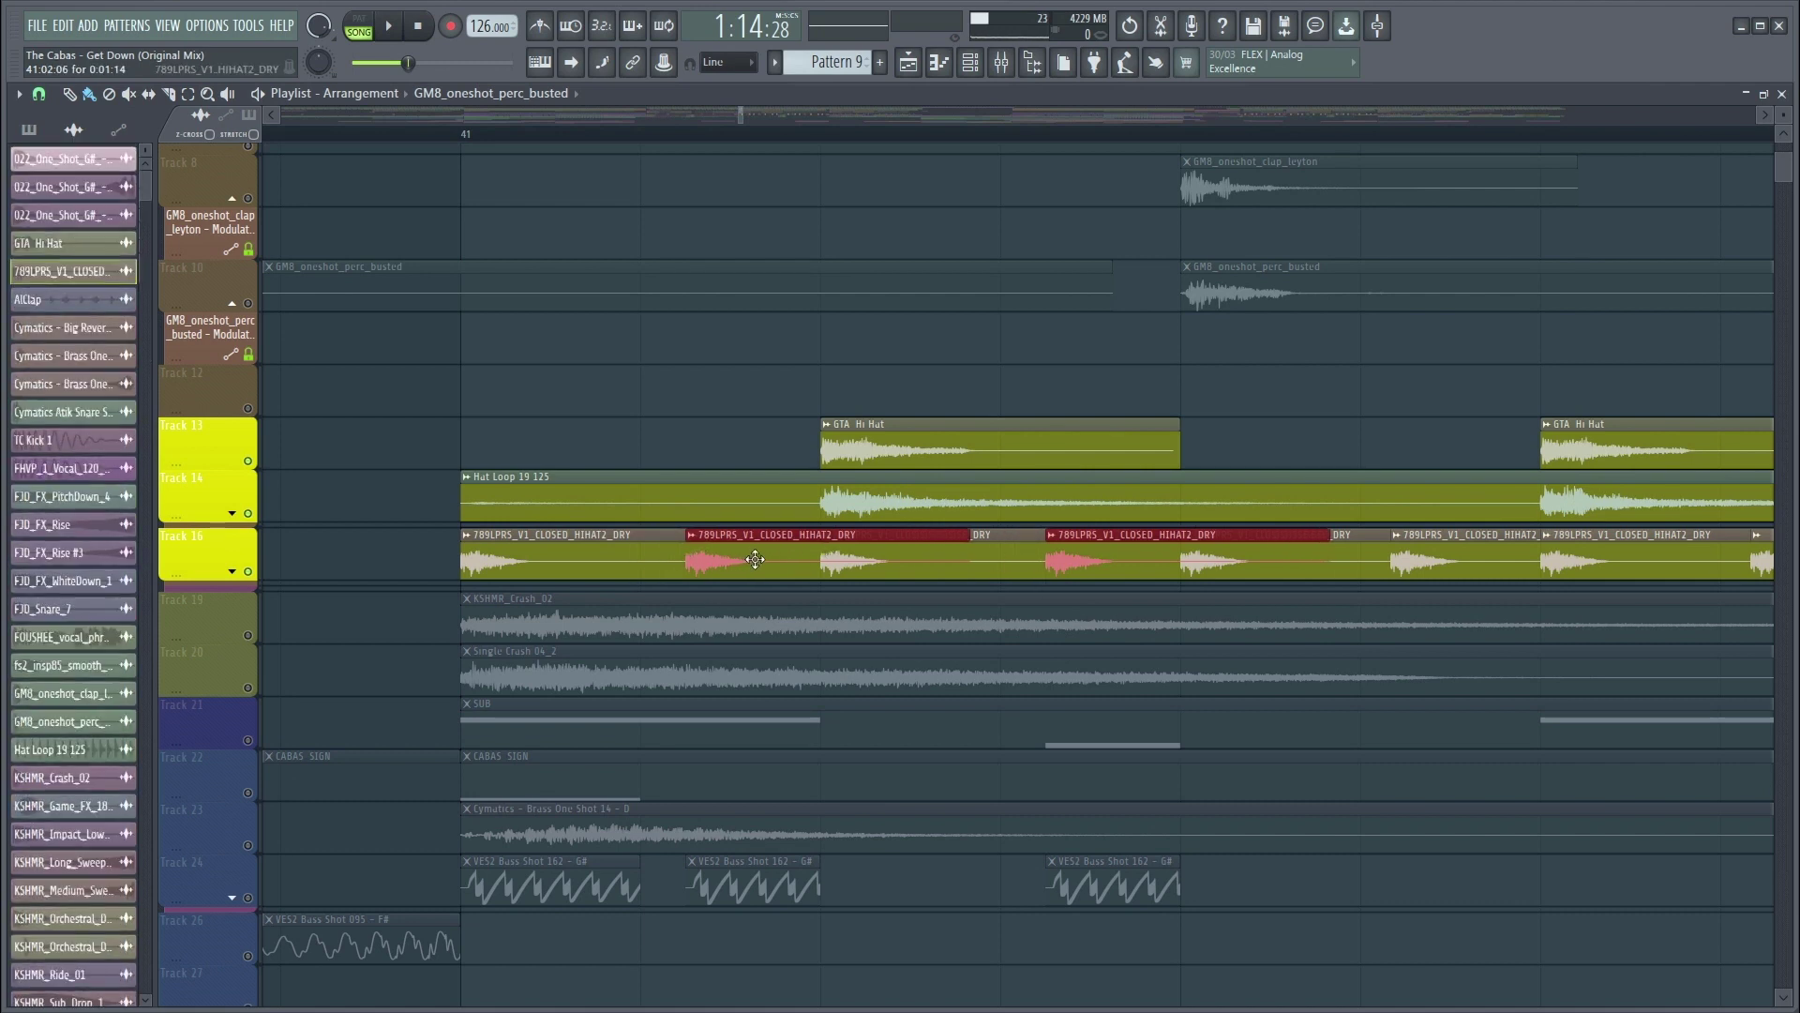
key(ctrl+z)
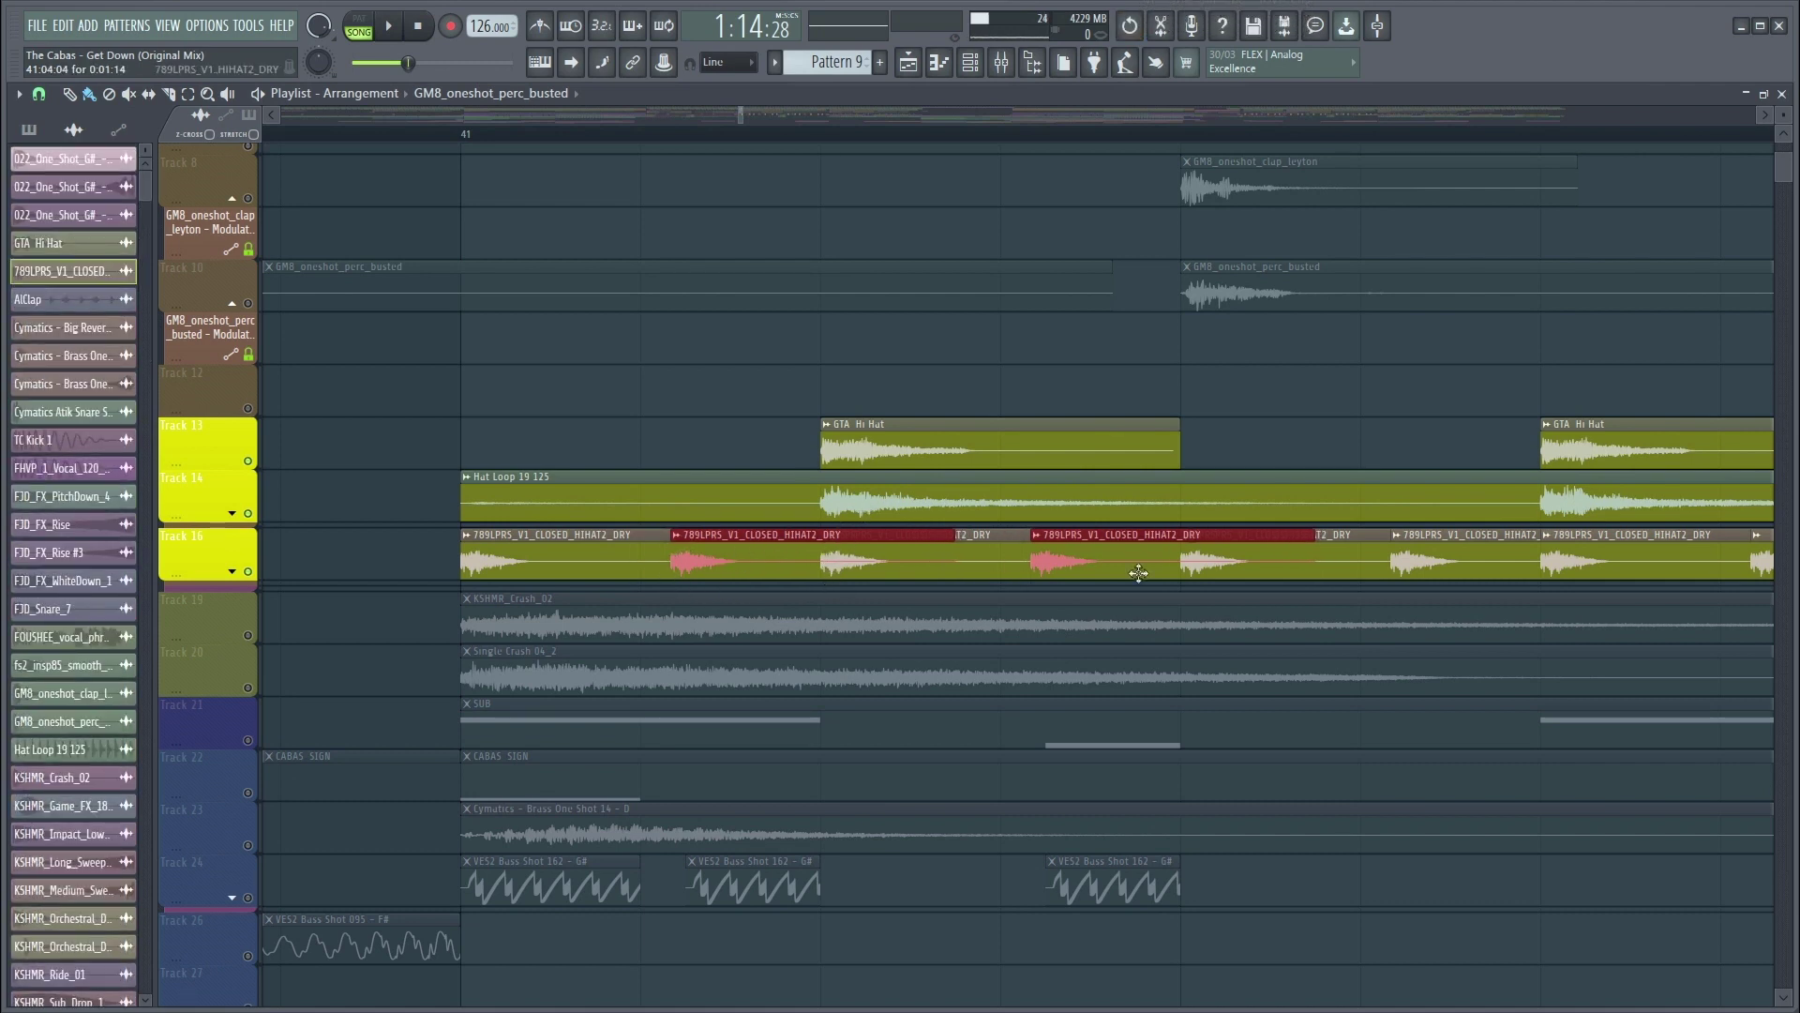
- Play back the isolated hi-hat Tracks 13, 14 and 16 together from around bar 41
scroll(803, 140, down, 3)
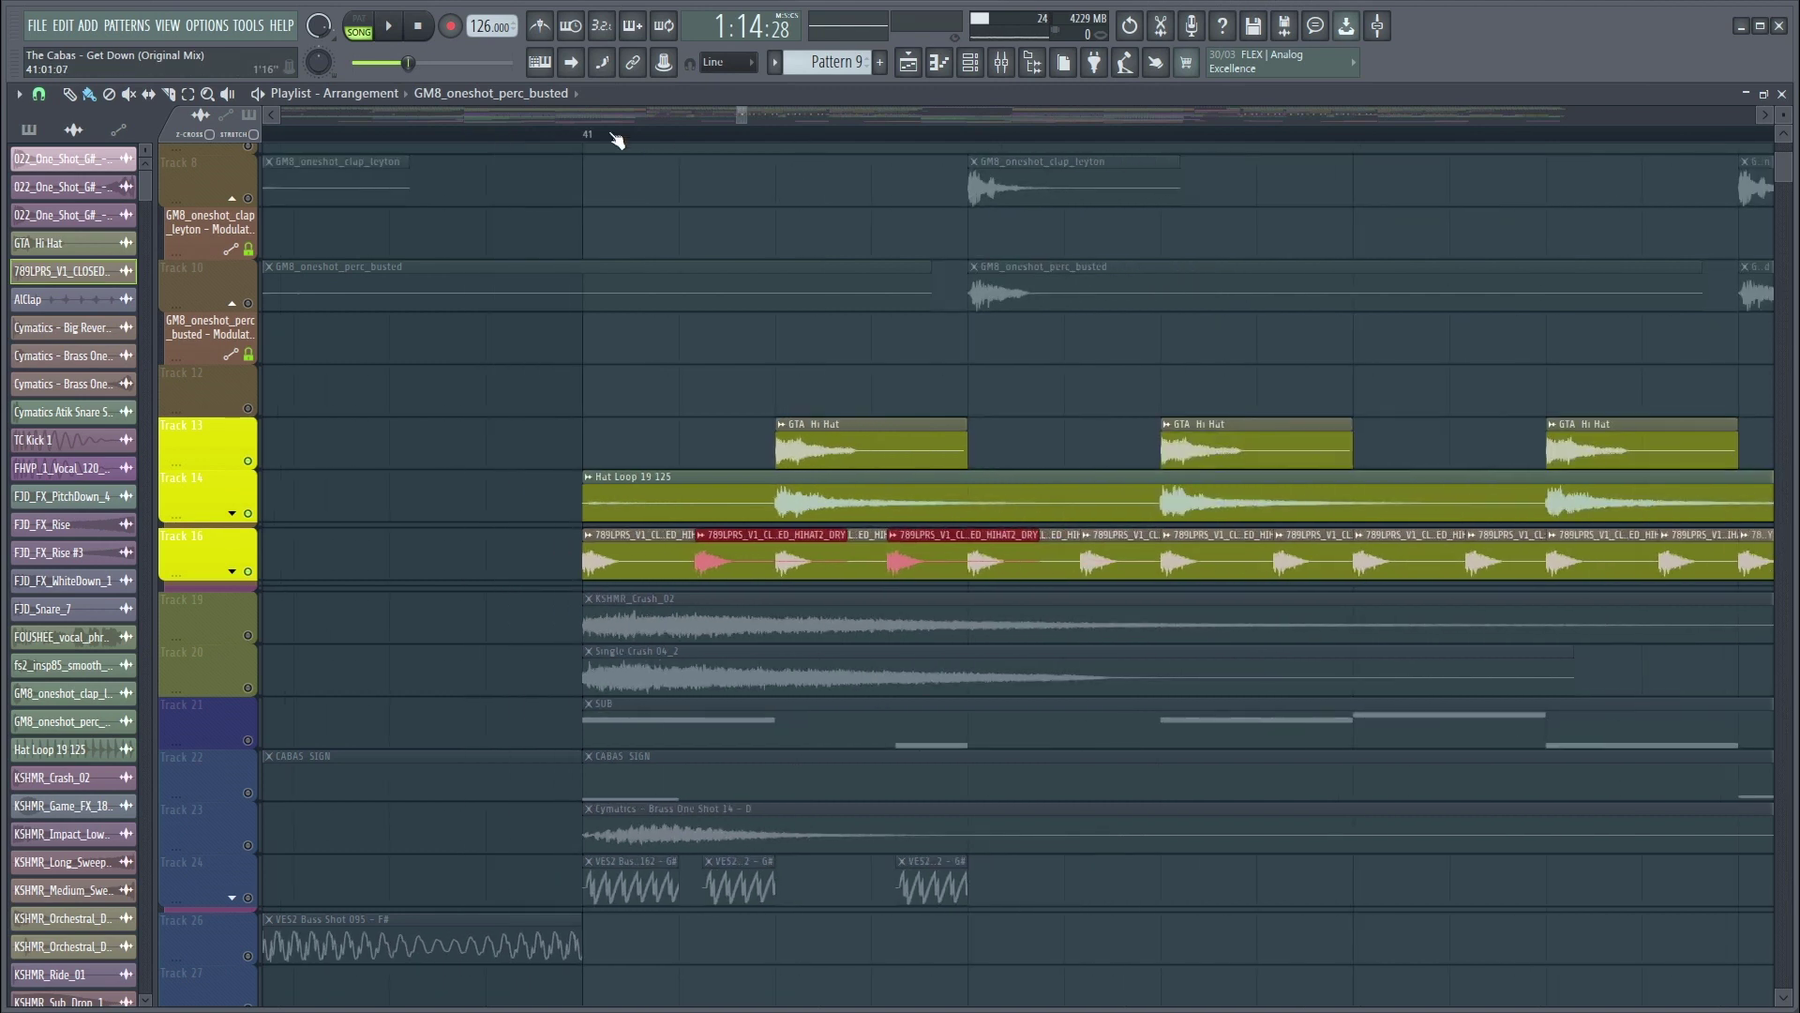
key(space)
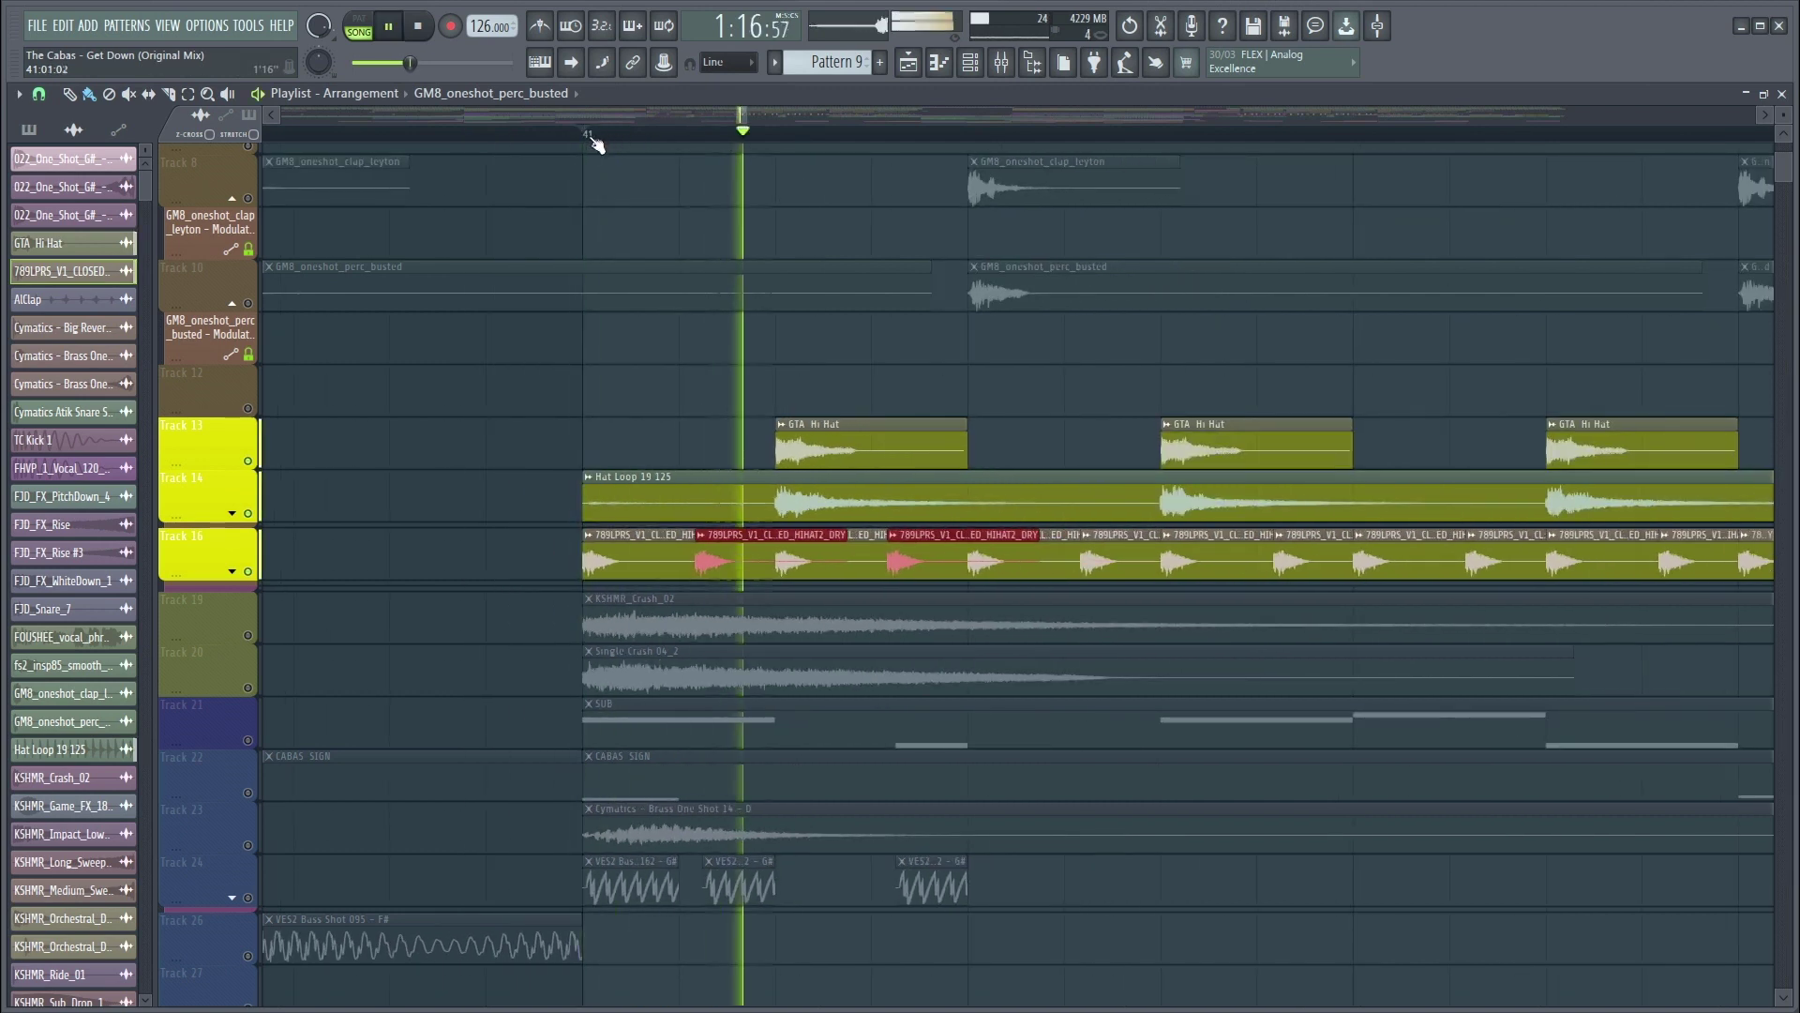
scroll(818, 141, down, 4)
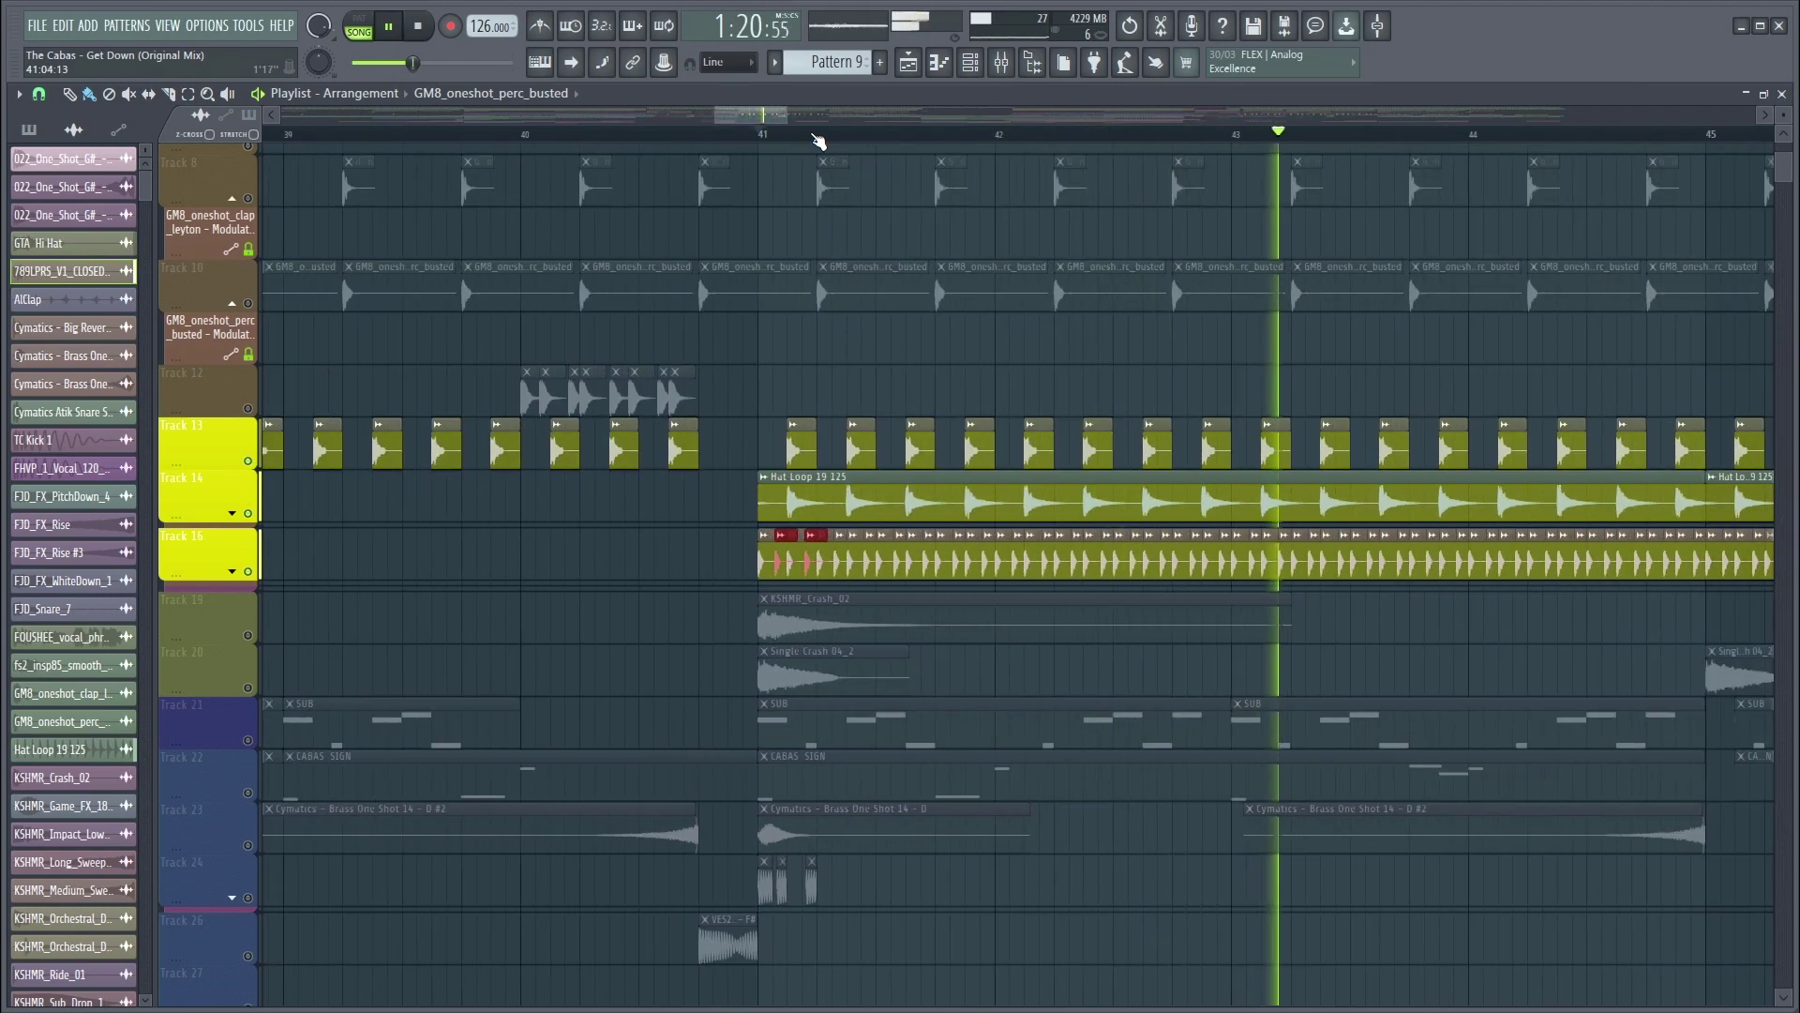
key(space)
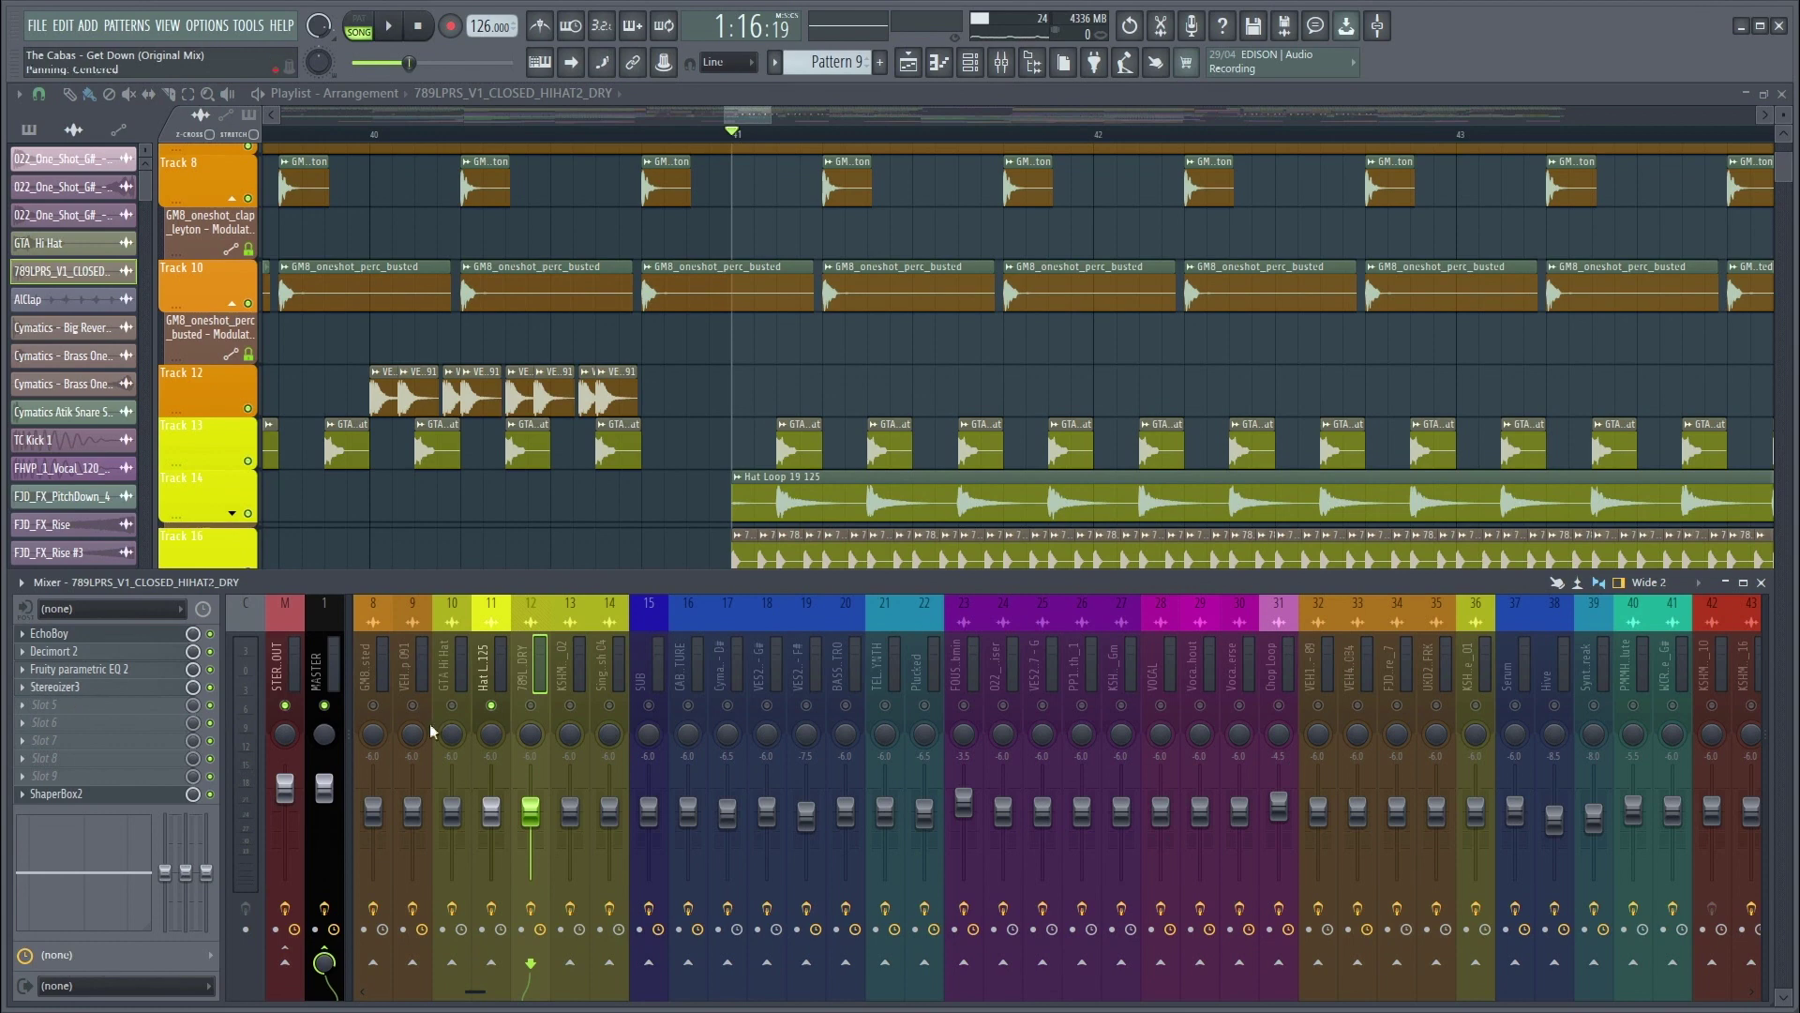
- Solo the closed hi-hat's mixer insert and inspect its ShaperBox2 and Stereoizer3 effects
key(Right)
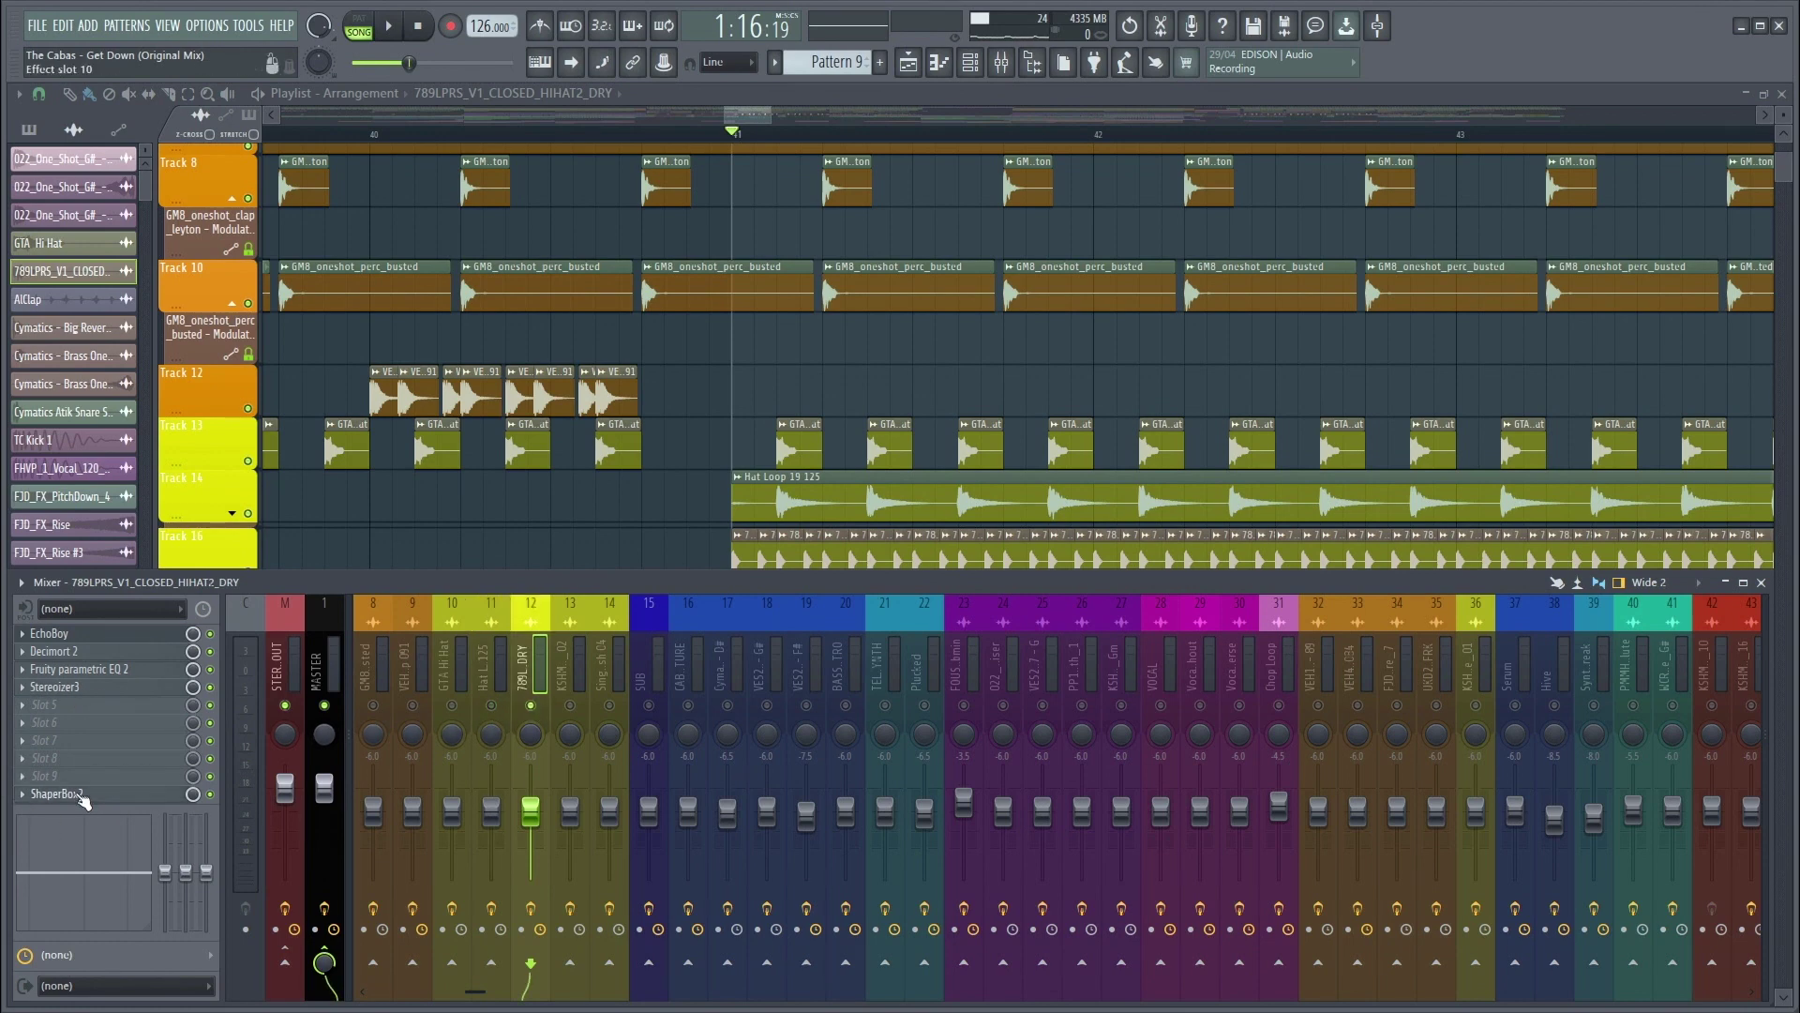
click(83, 796)
click(83, 795)
click(89, 687)
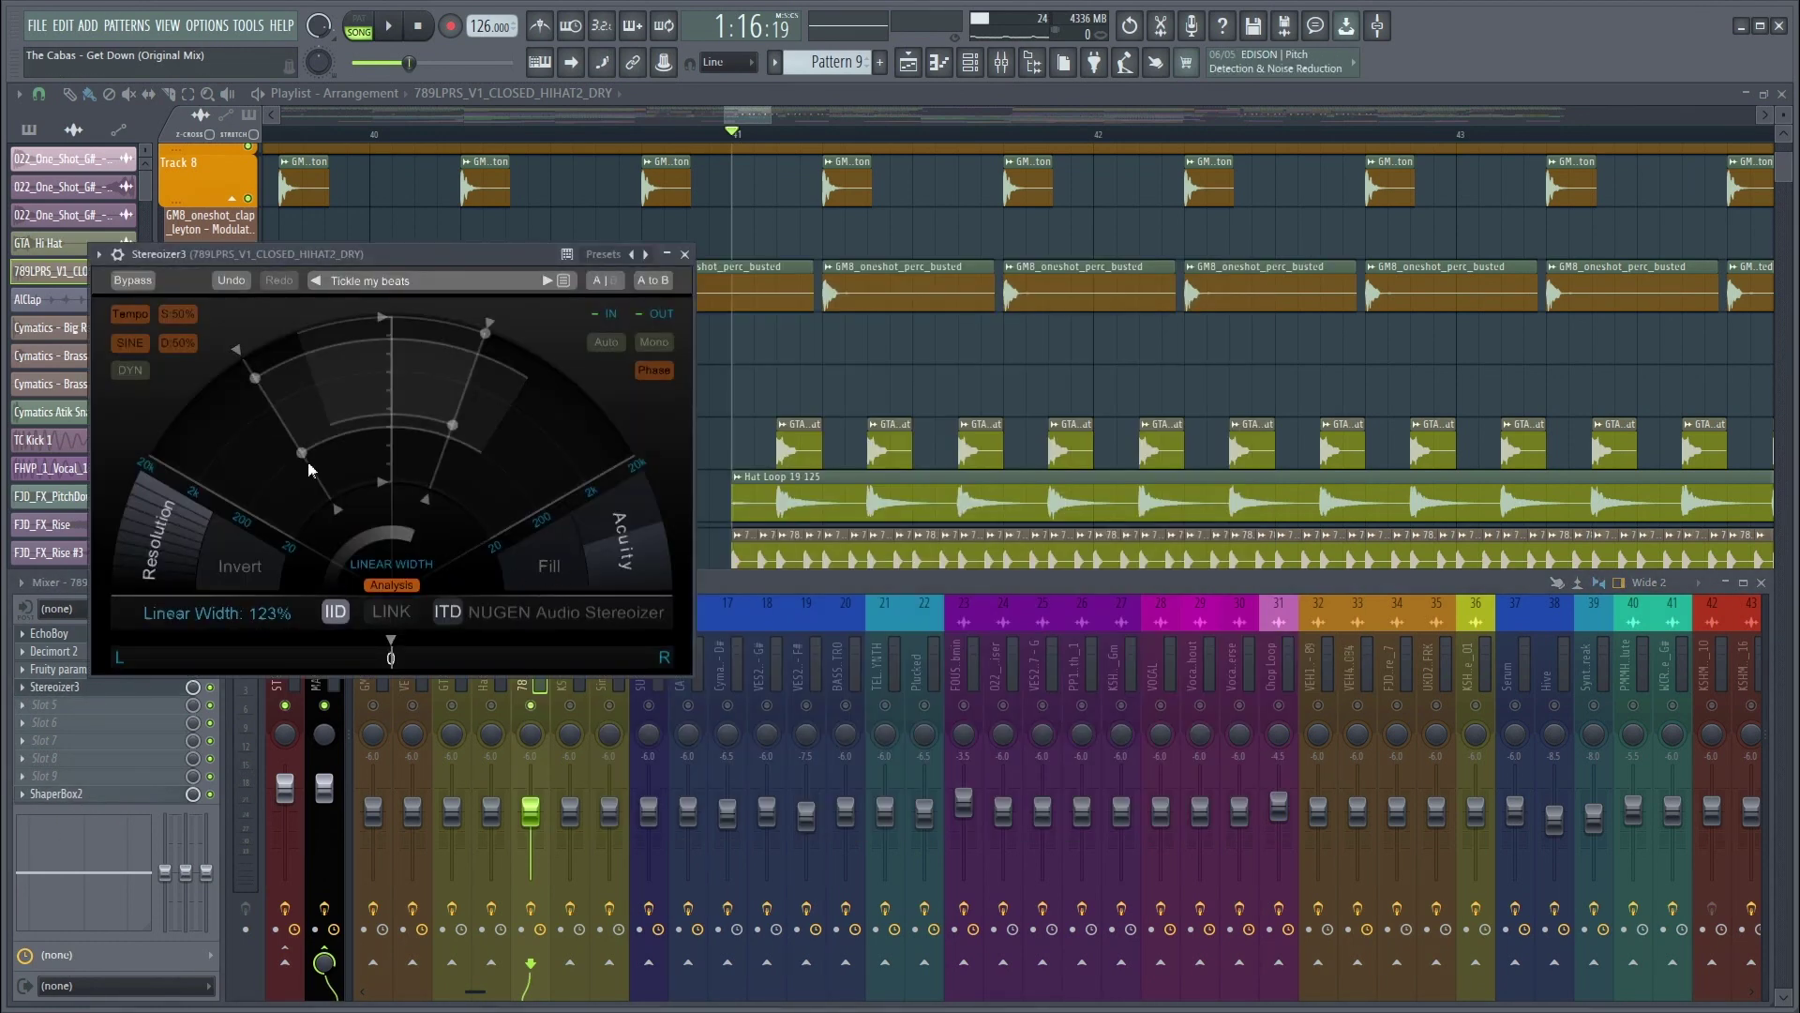
drag(413, 251, 653, 192)
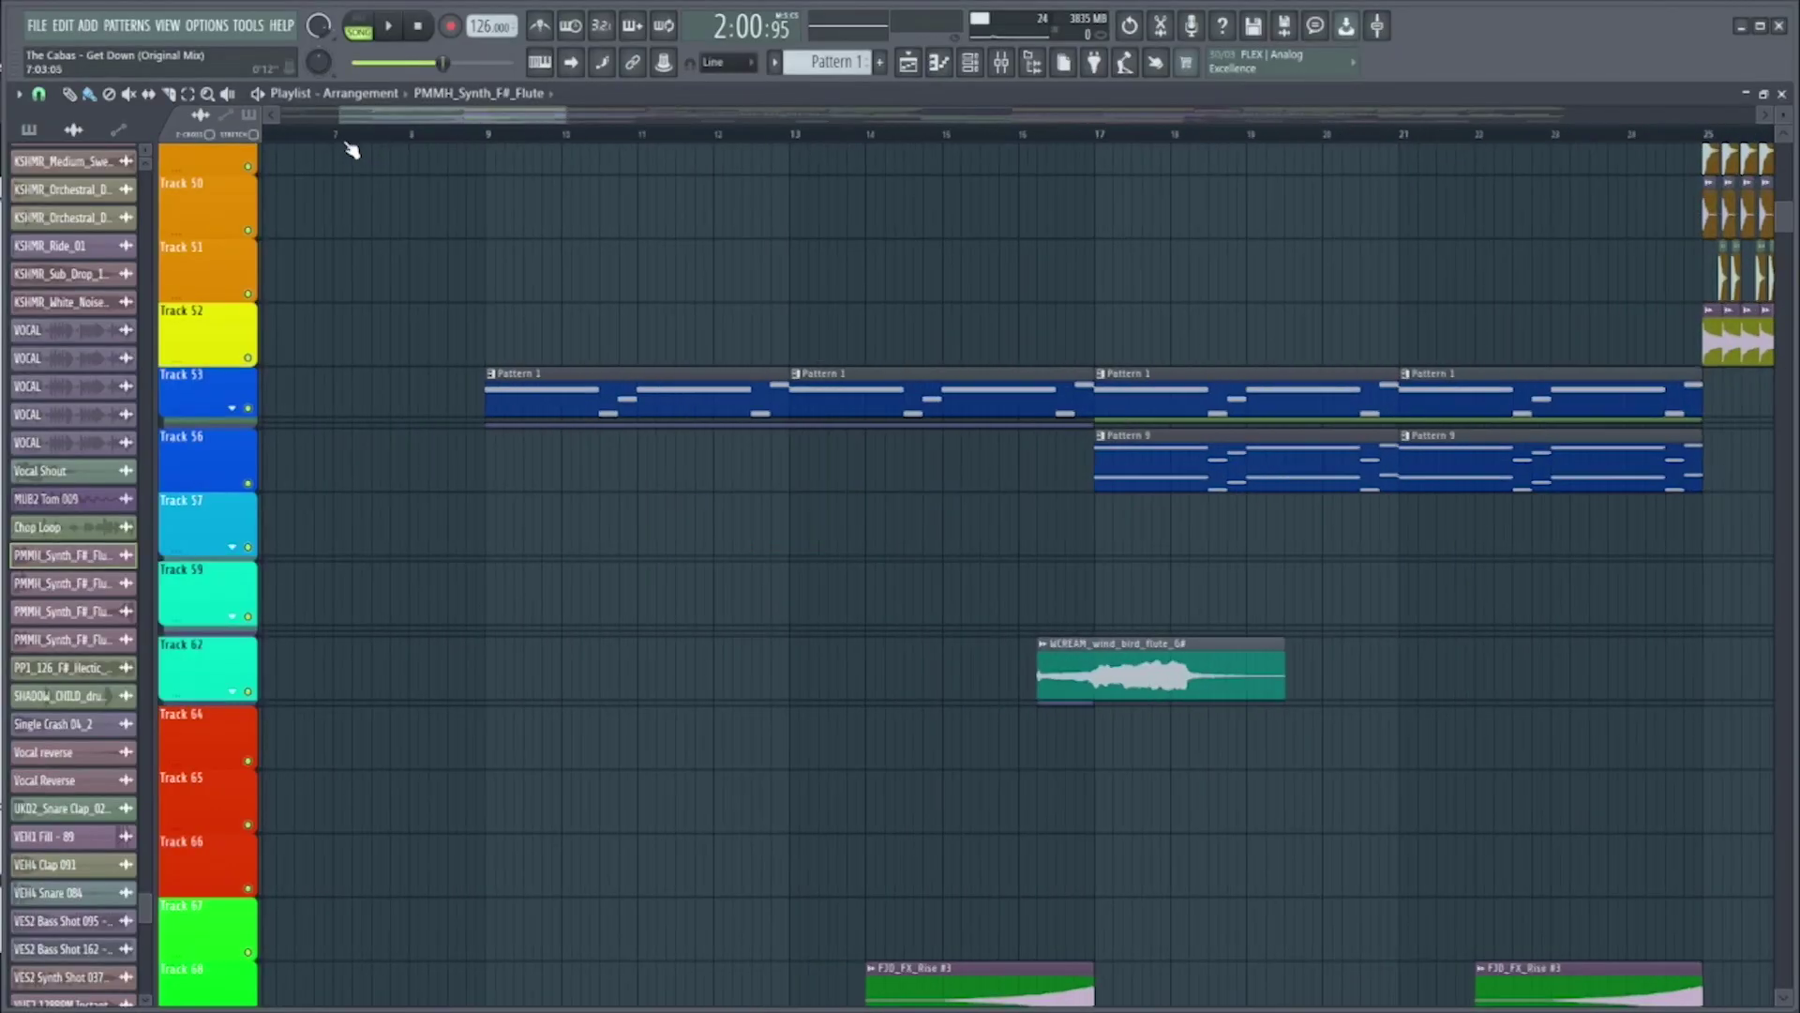
- Open Pattern 1 from Track 53 in the piano roll and show its Serum channel's plugin window
double_click(718, 396)
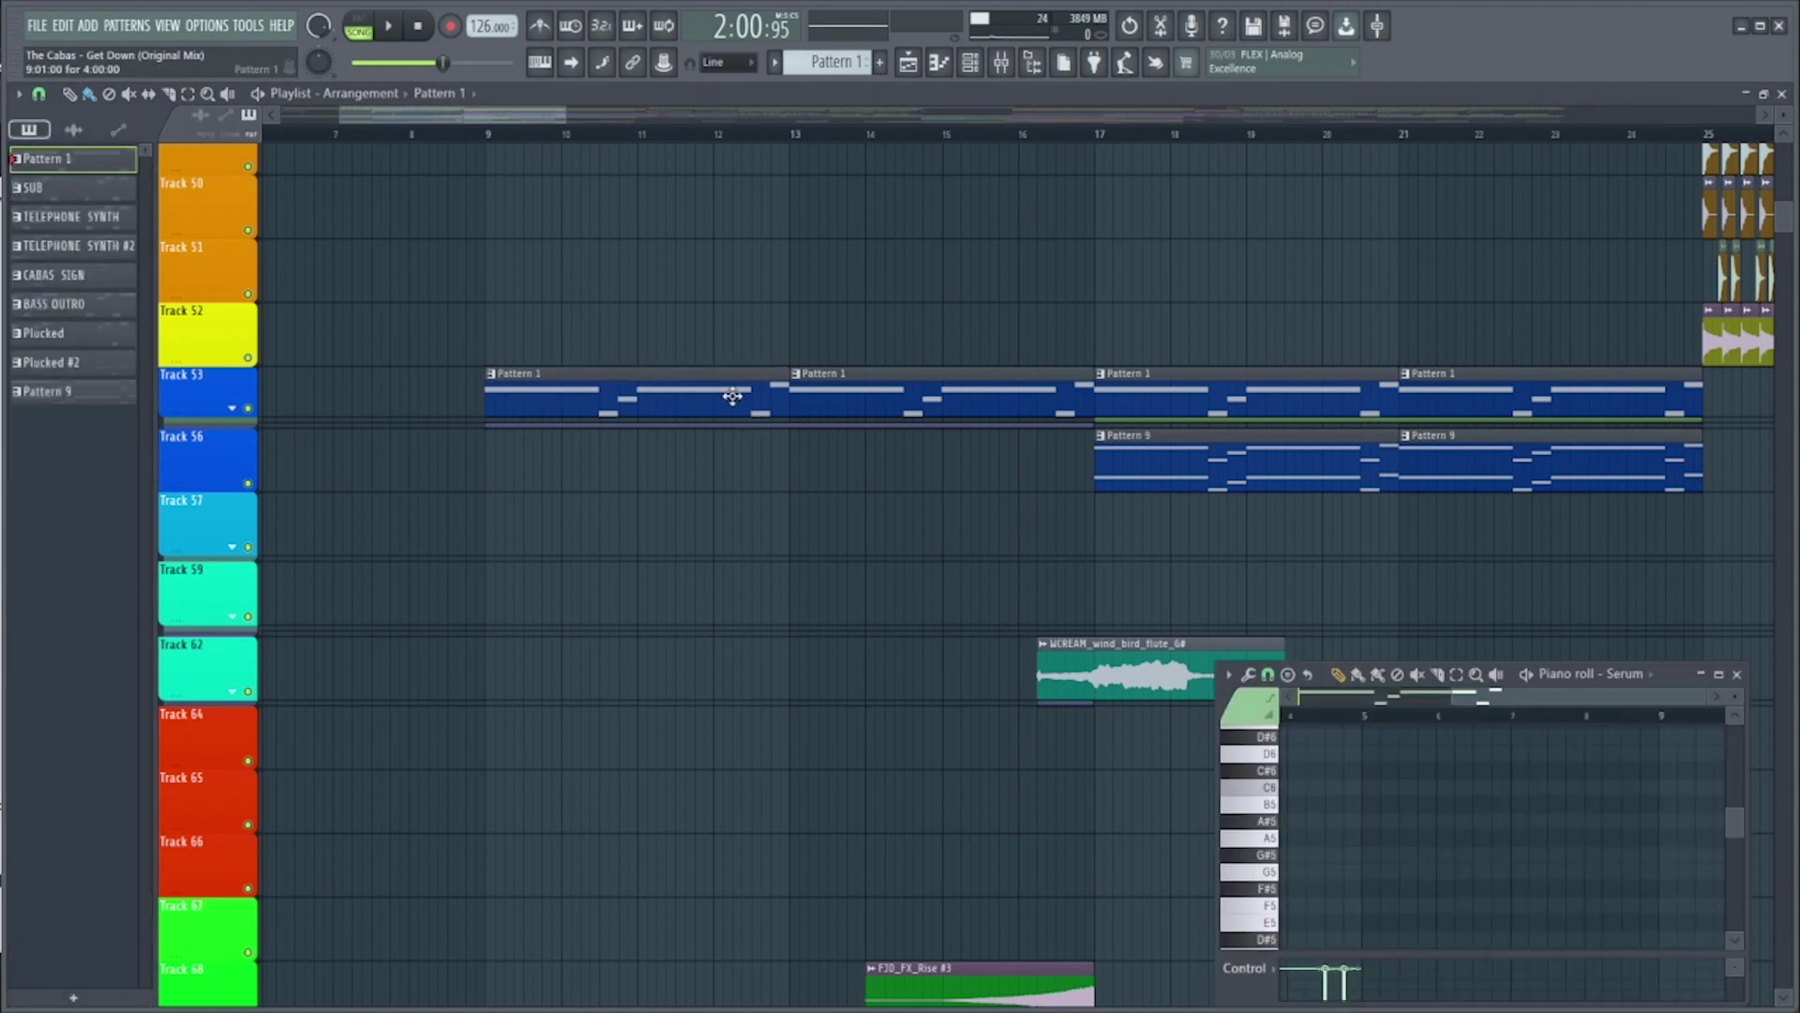
click(1001, 73)
click(1180, 131)
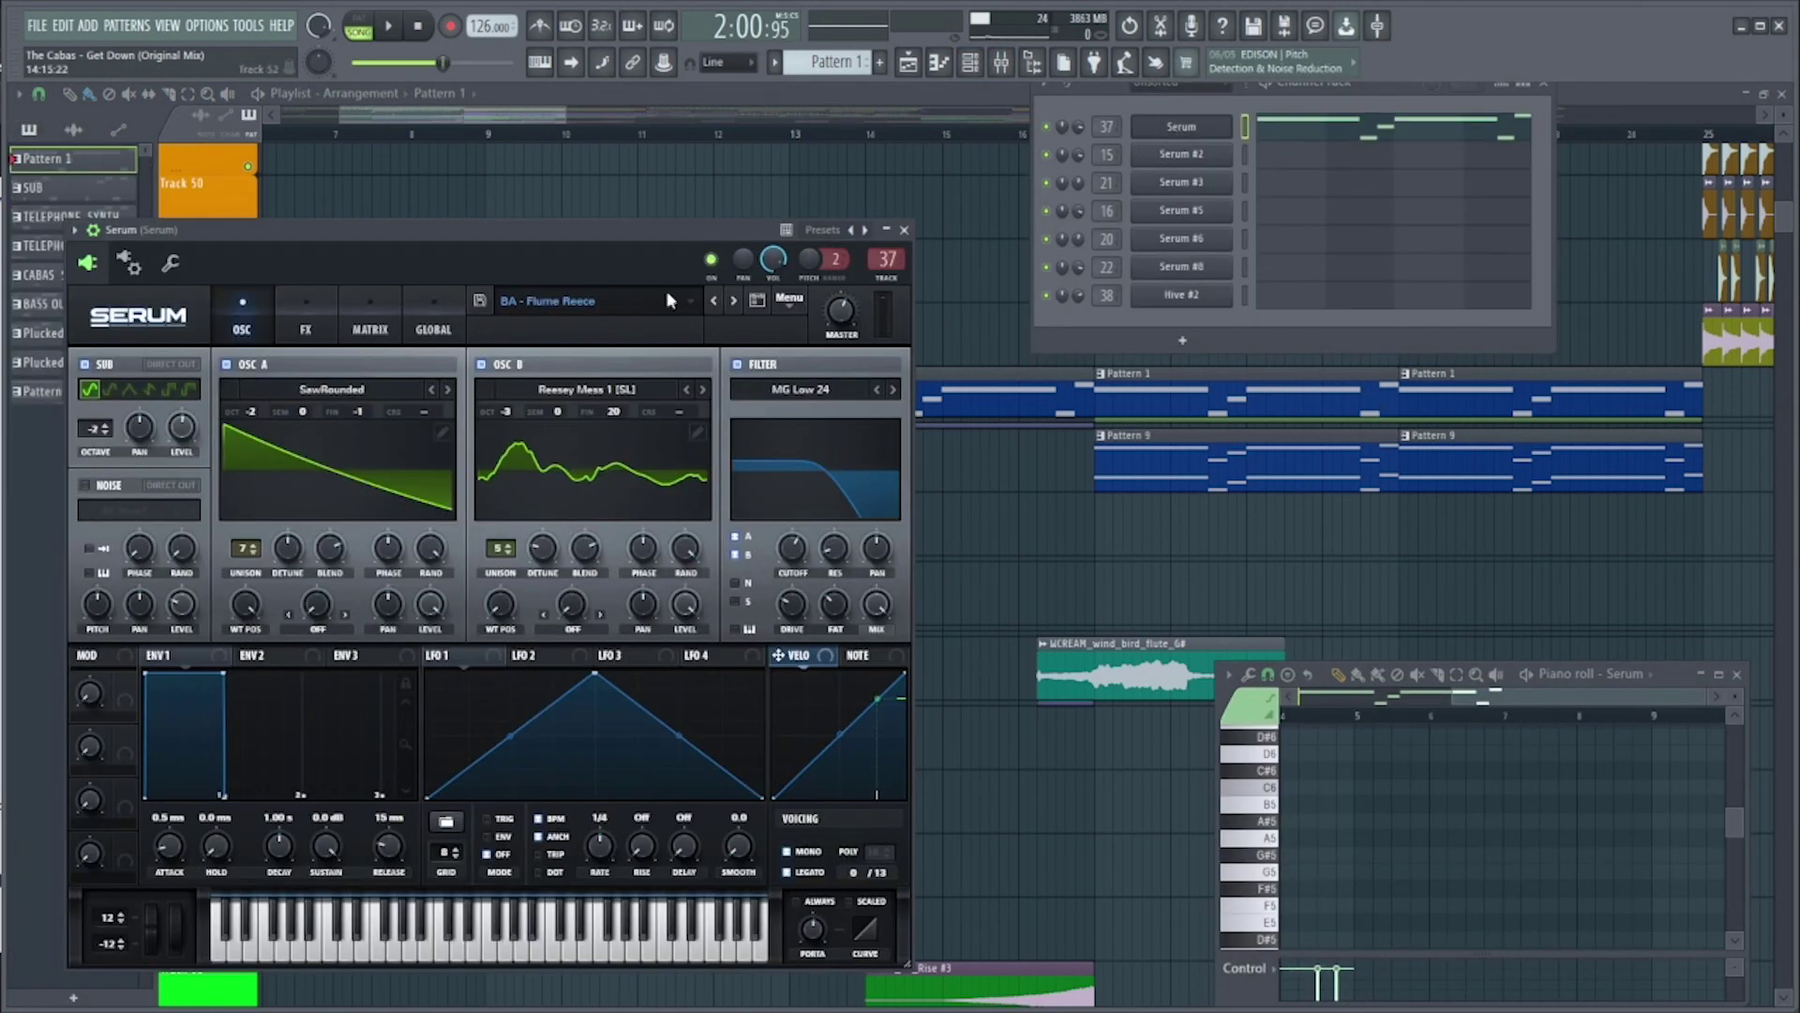
drag(648, 230, 907, 212)
- Play Pattern 1 with the Serum bass while examining all of its notes in the piano roll
click(388, 27)
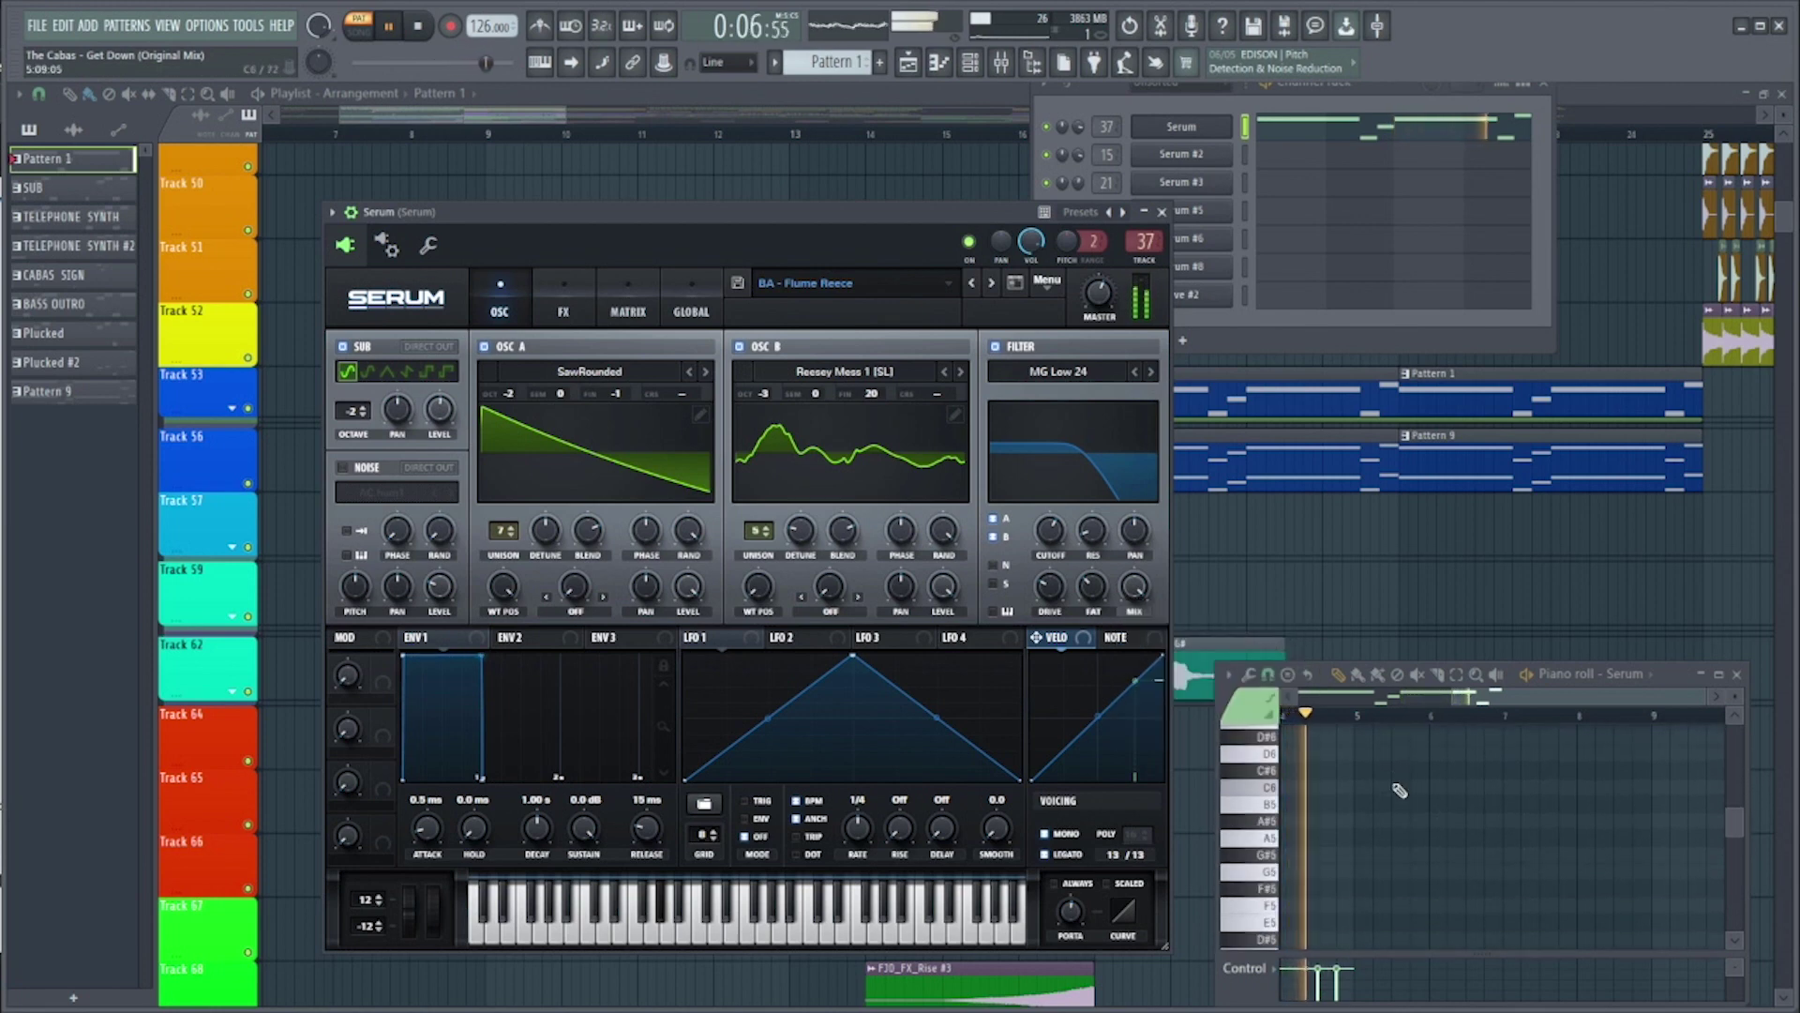
scroll(1399, 788, down, 5)
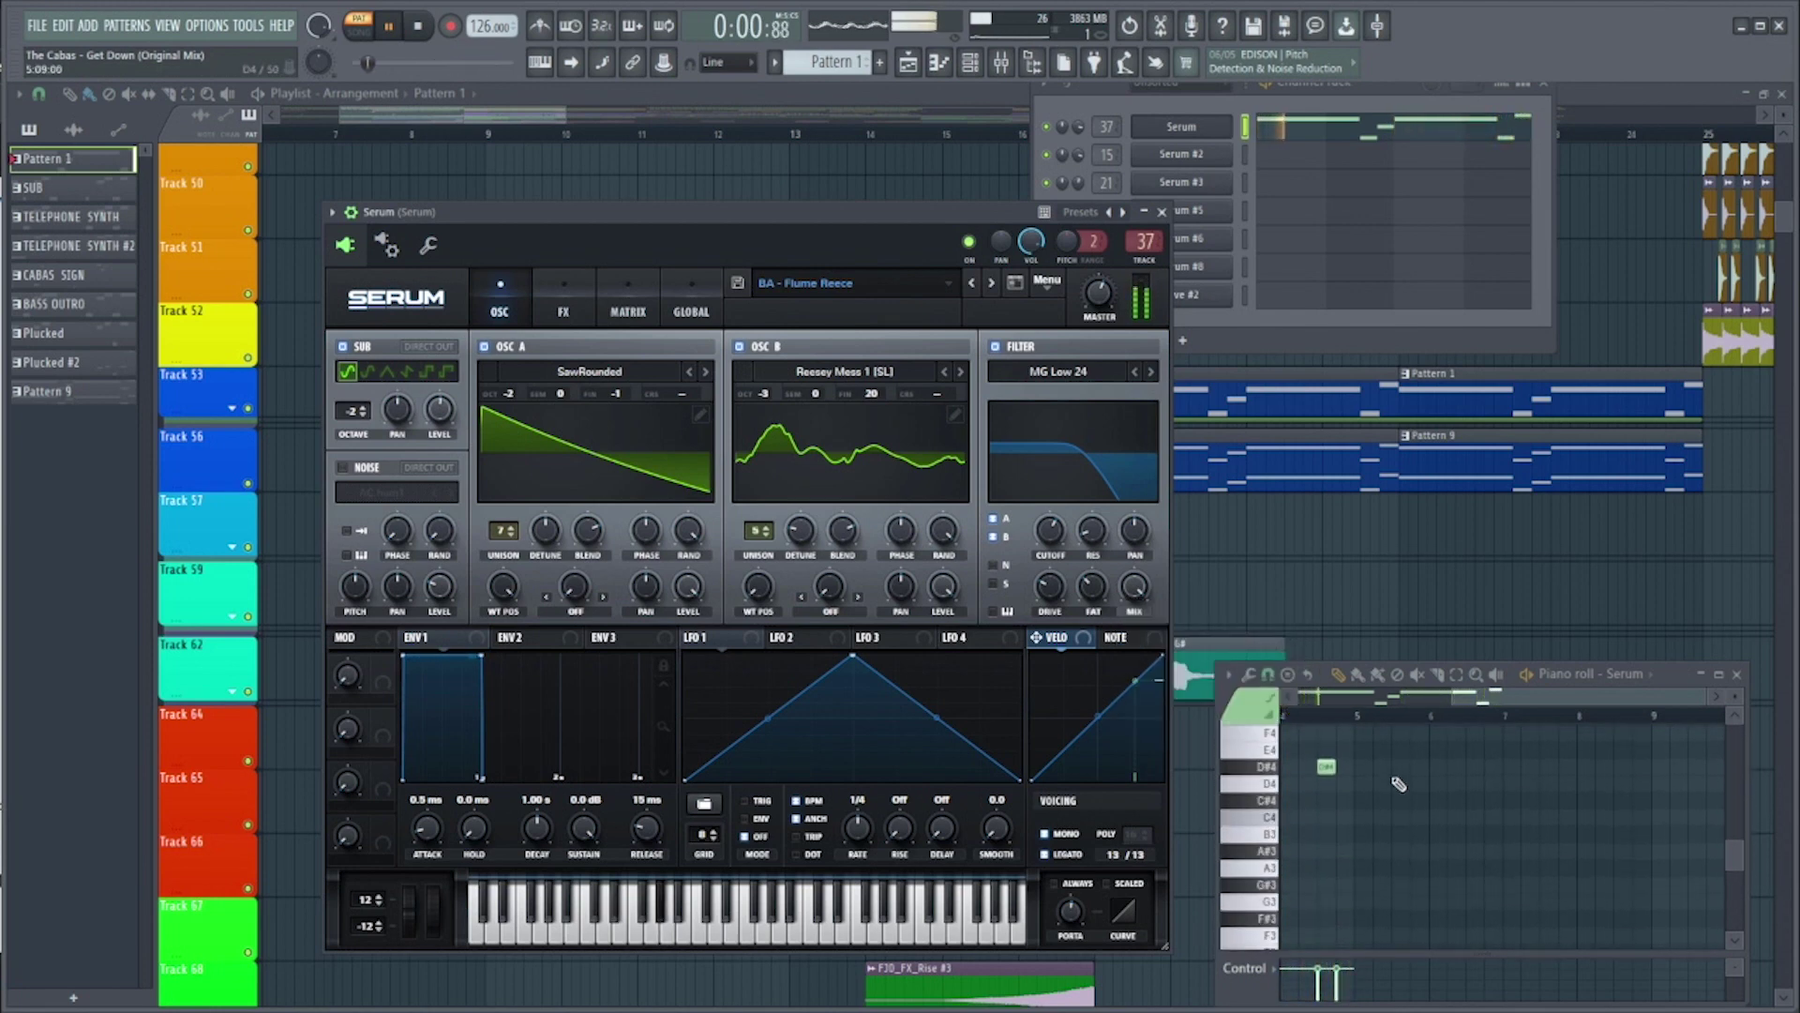
scroll(1407, 797, up, 2)
scroll(1538, 854, down, 2)
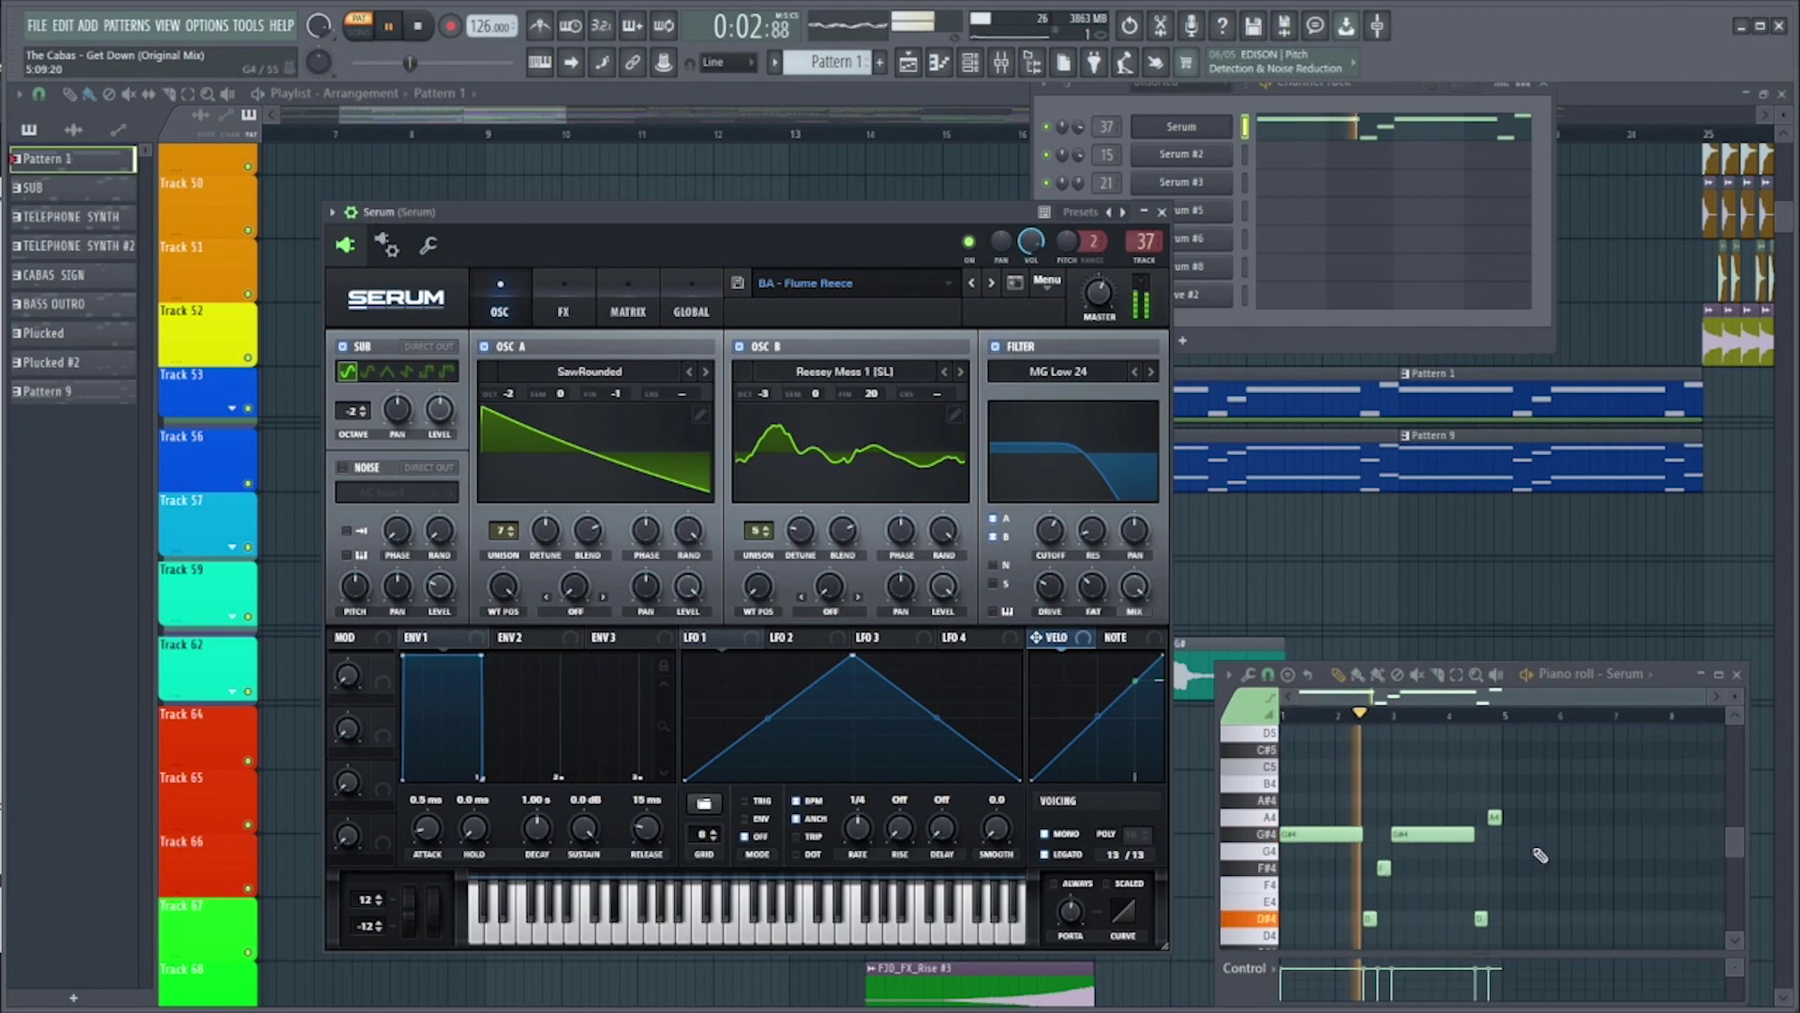
key(space)
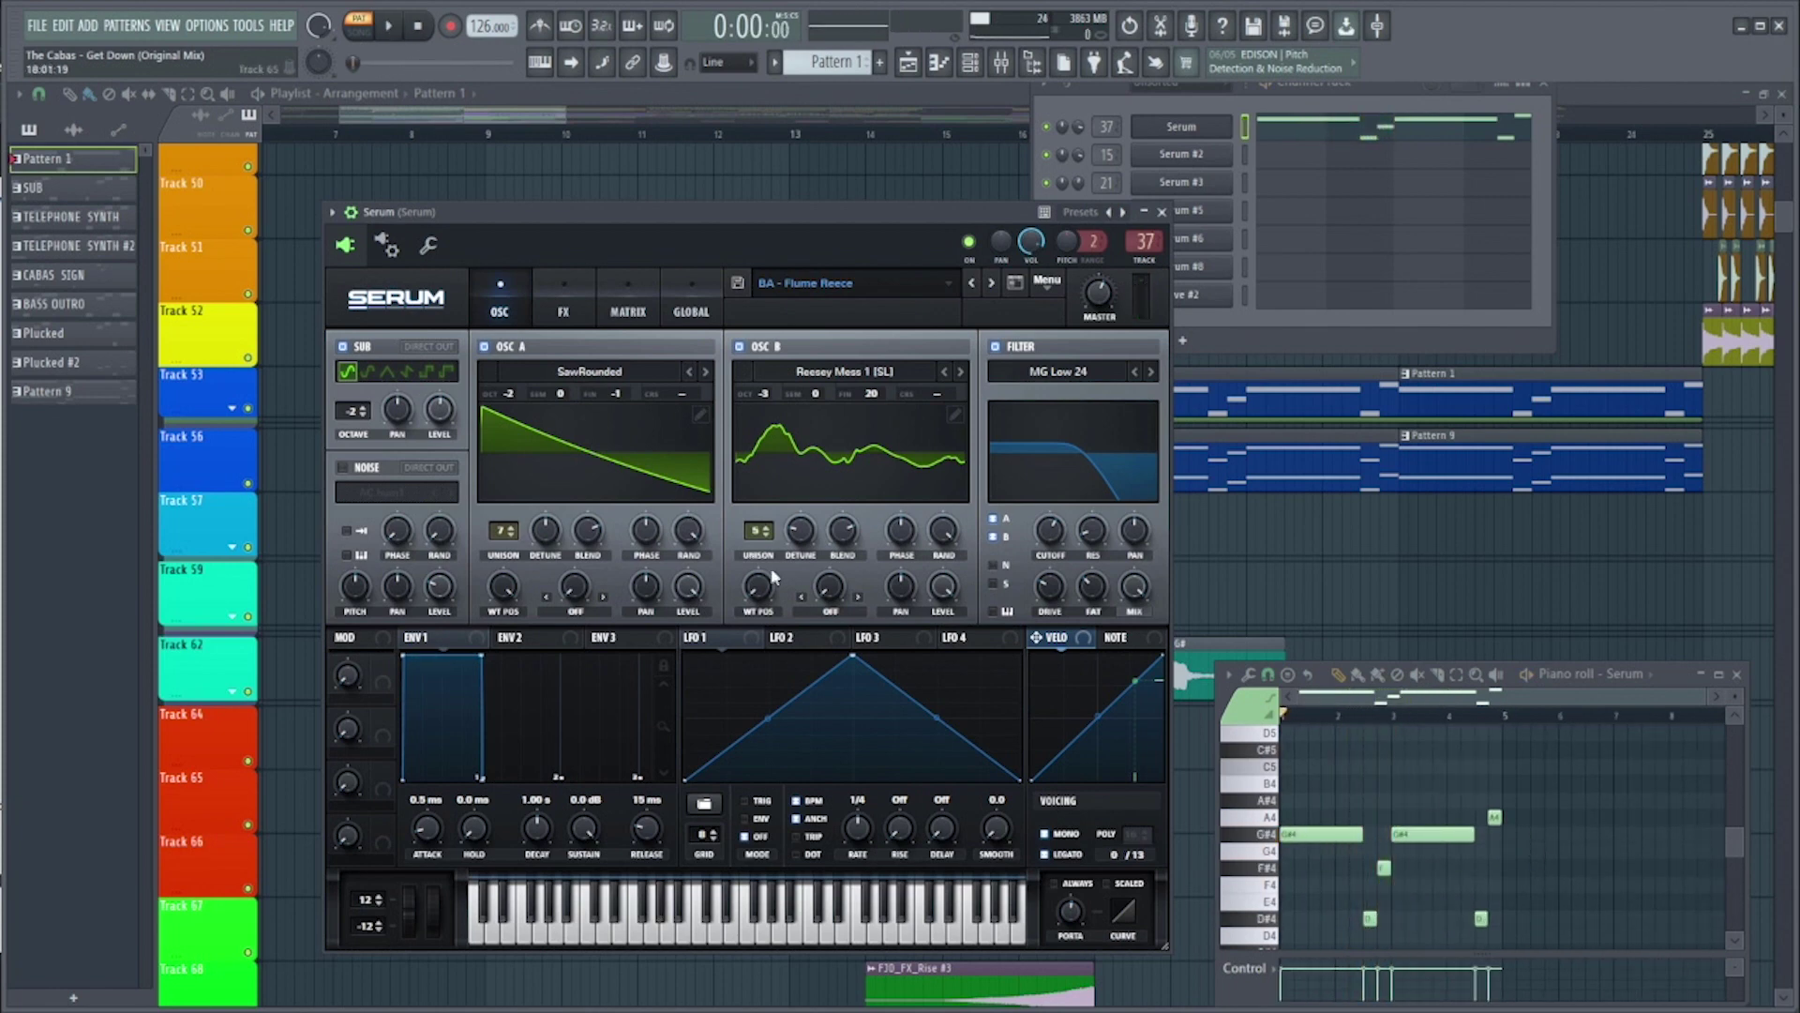
mouse_move(701, 208)
mouse_down()
mouse_move(638, 197)
mouse_move(683, 218)
mouse_up()
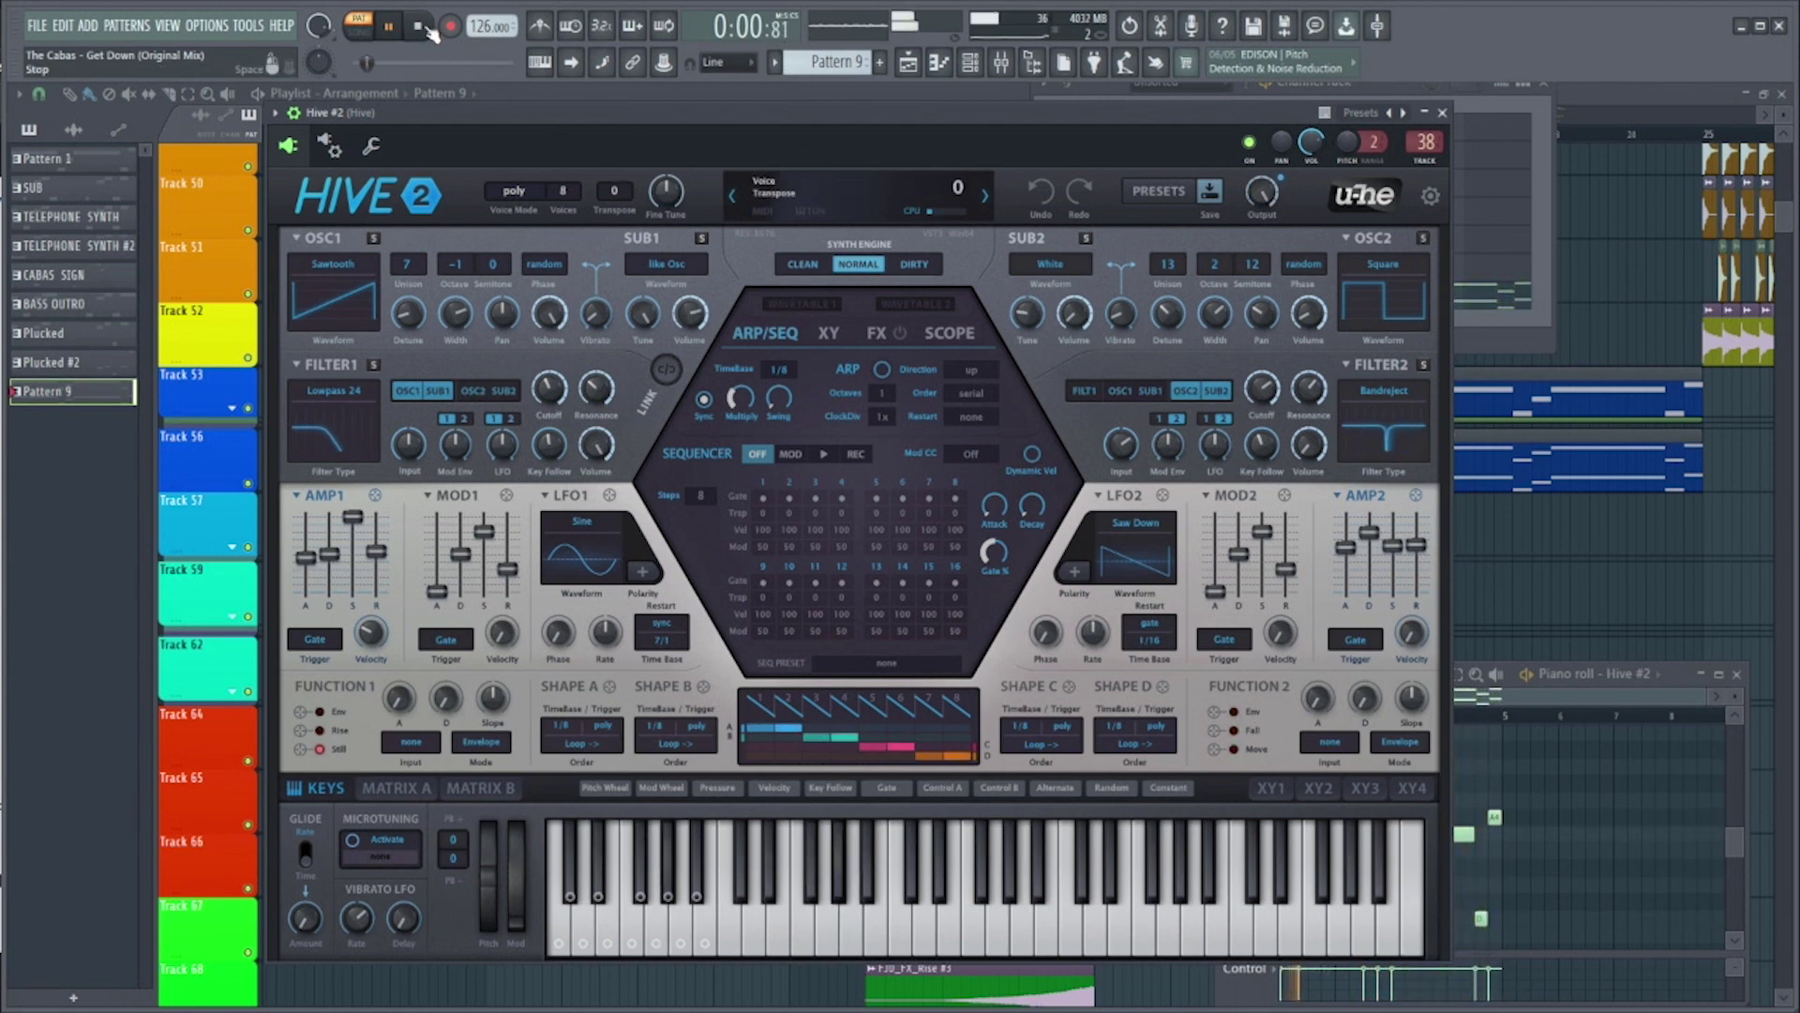
- Stop the Pattern 9 playback and show the Hive insert's effects in the mixer
click(431, 31)
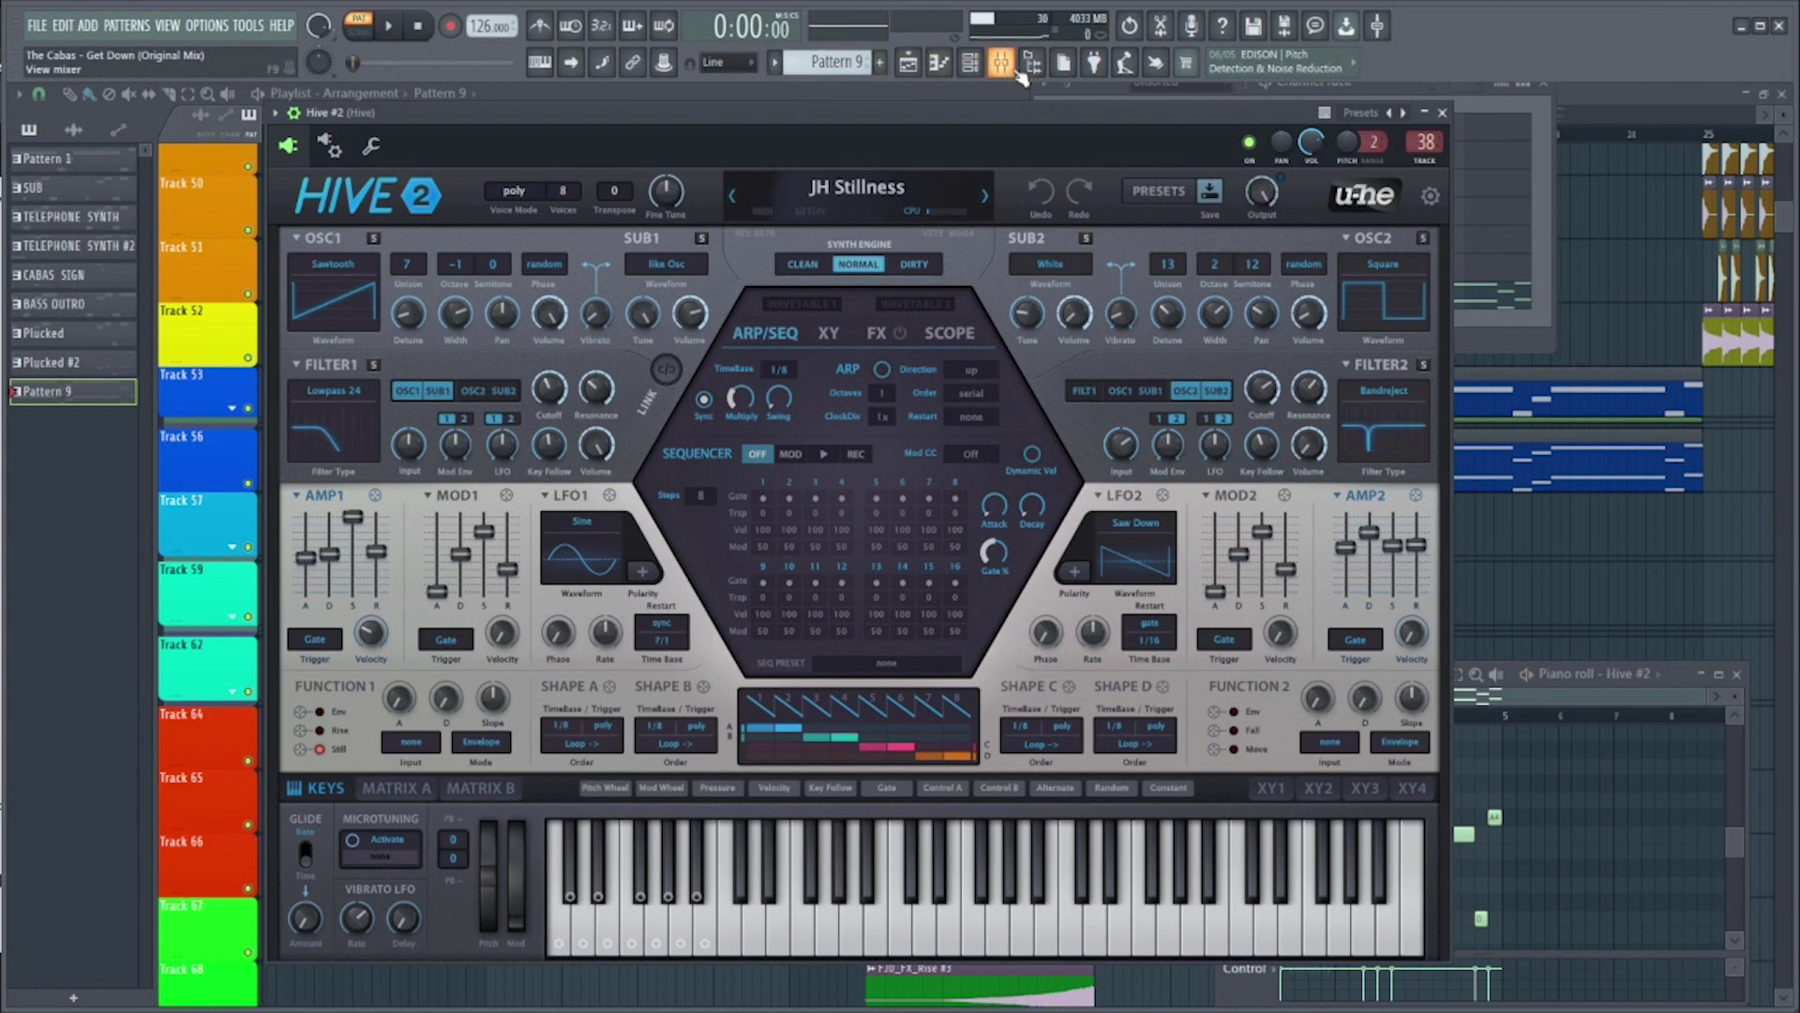
click(1019, 74)
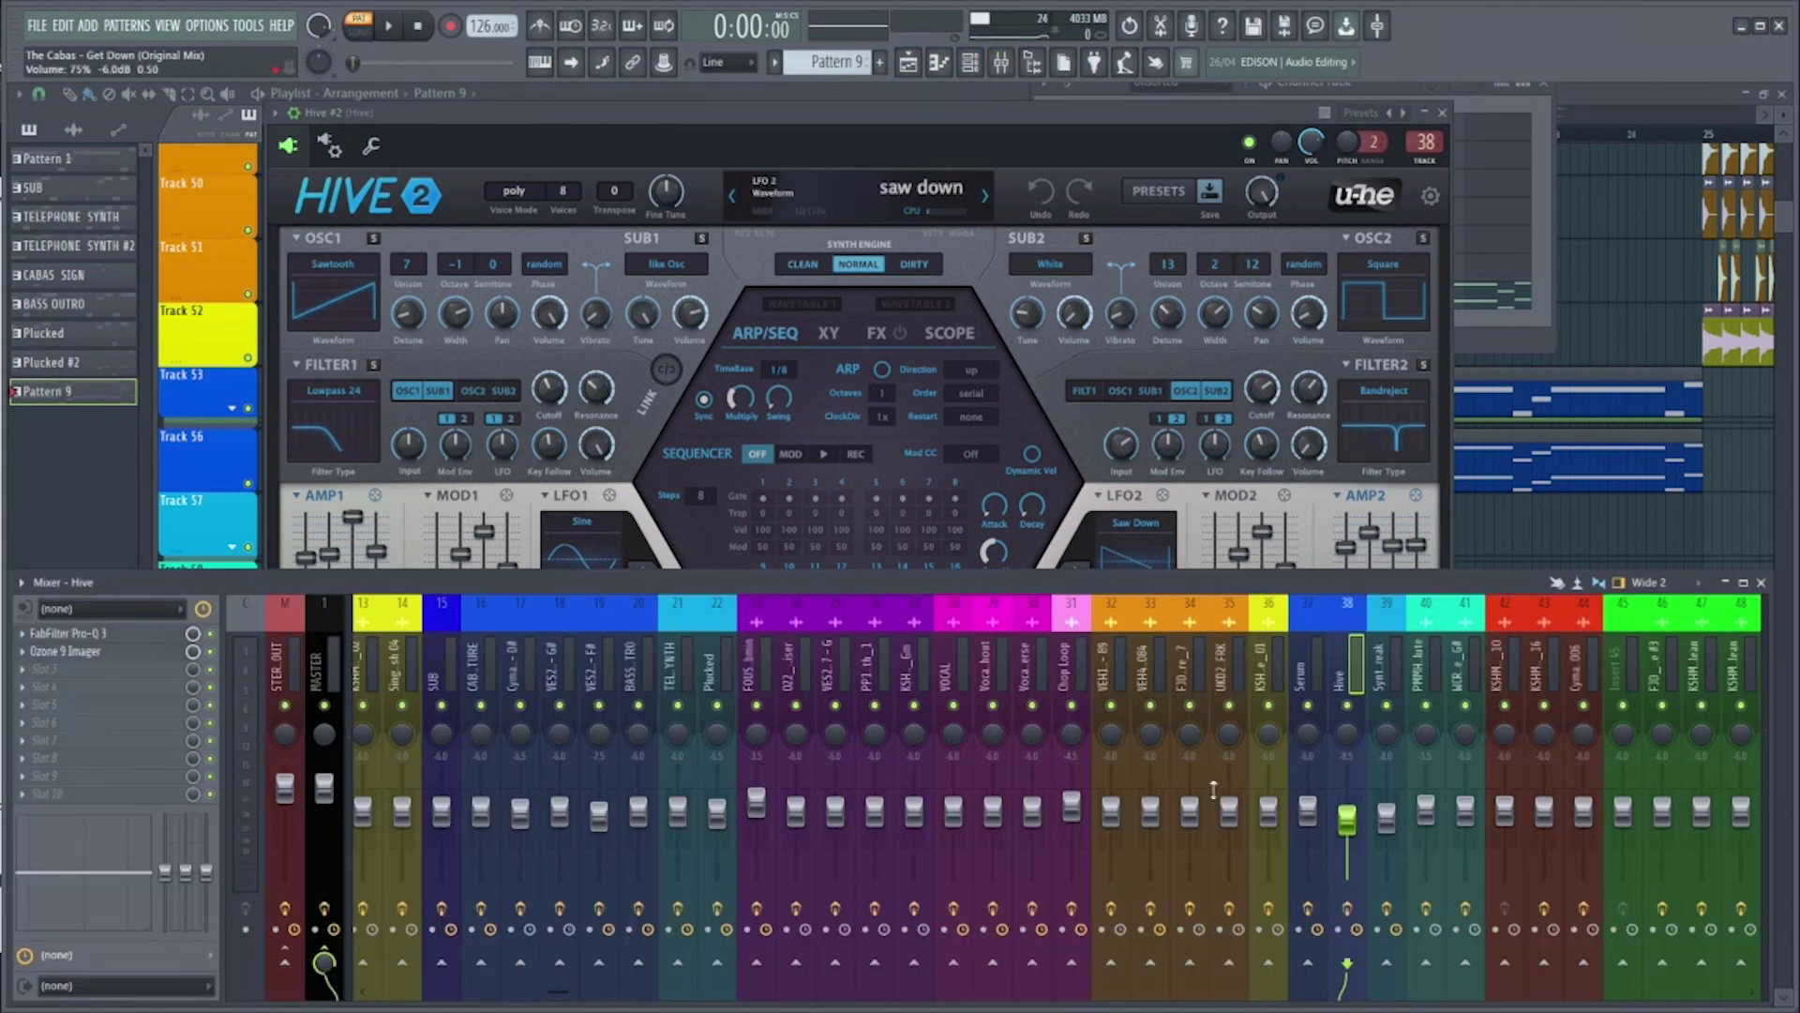
click(897, 116)
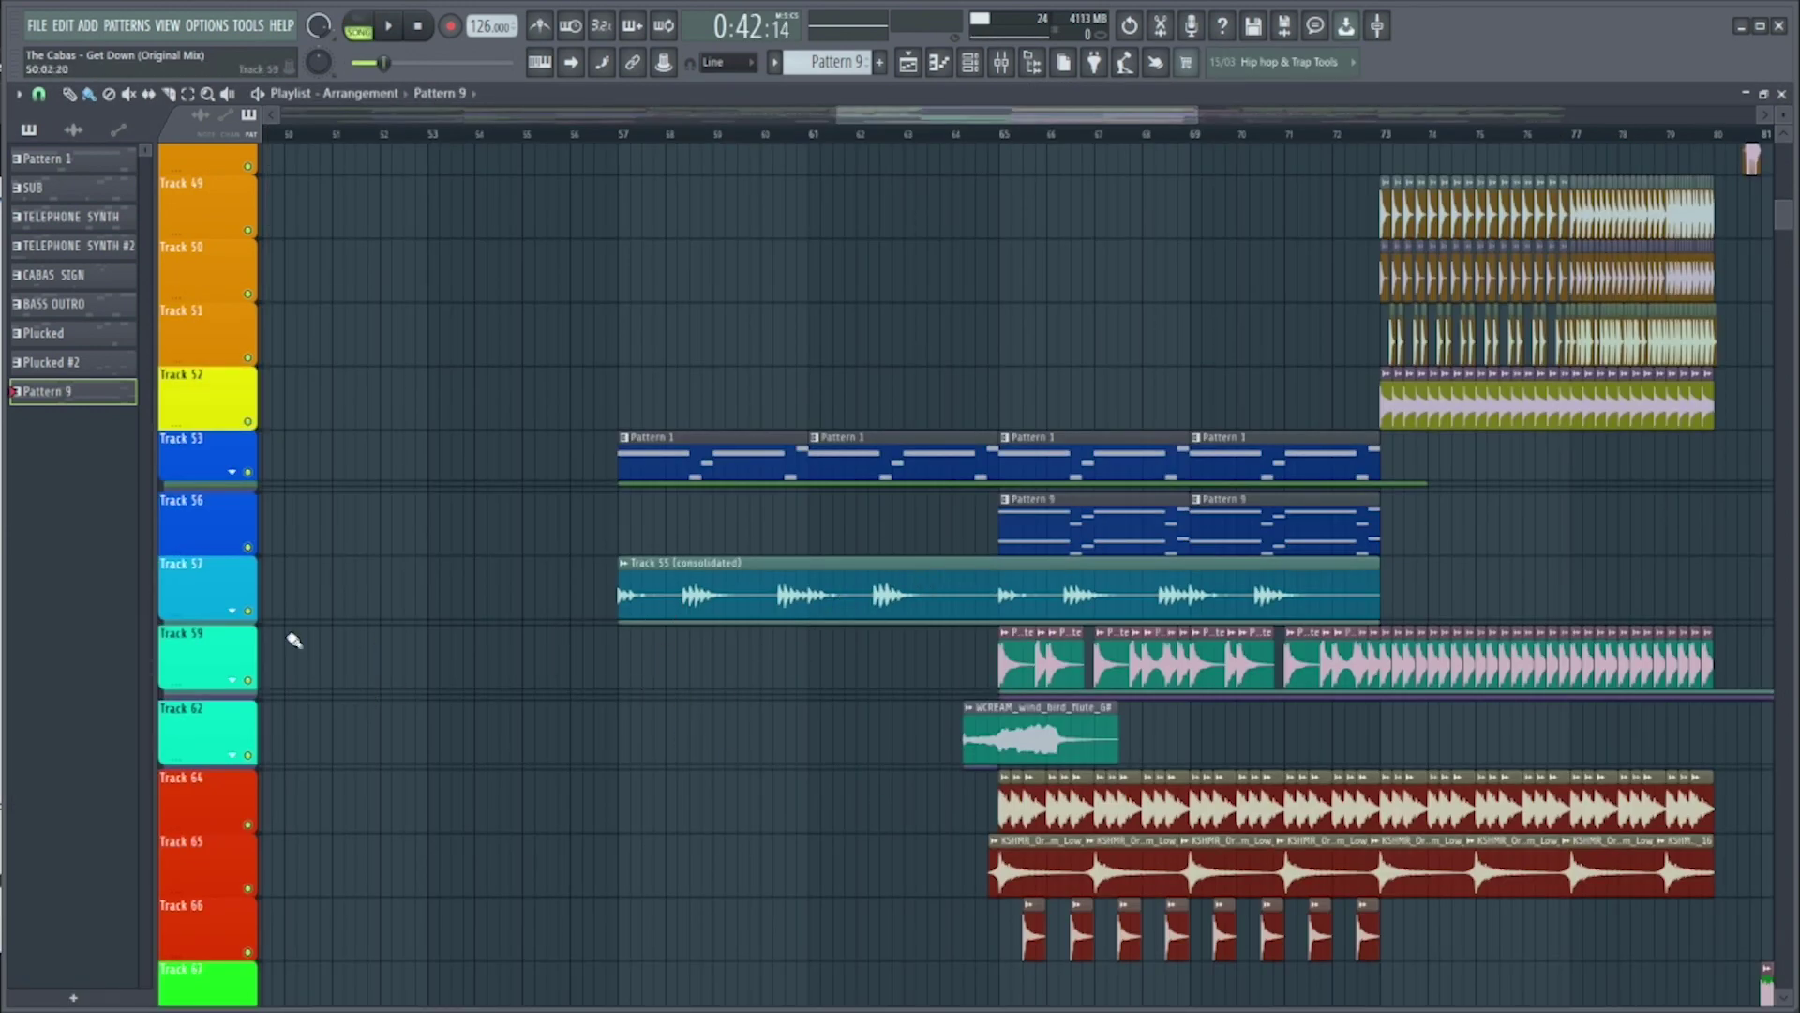
- Solo Track 57, place the playback position at bar 57 and expand the track's Param. EQ 2 automation
ctrl+click(248, 611)
click(632, 139)
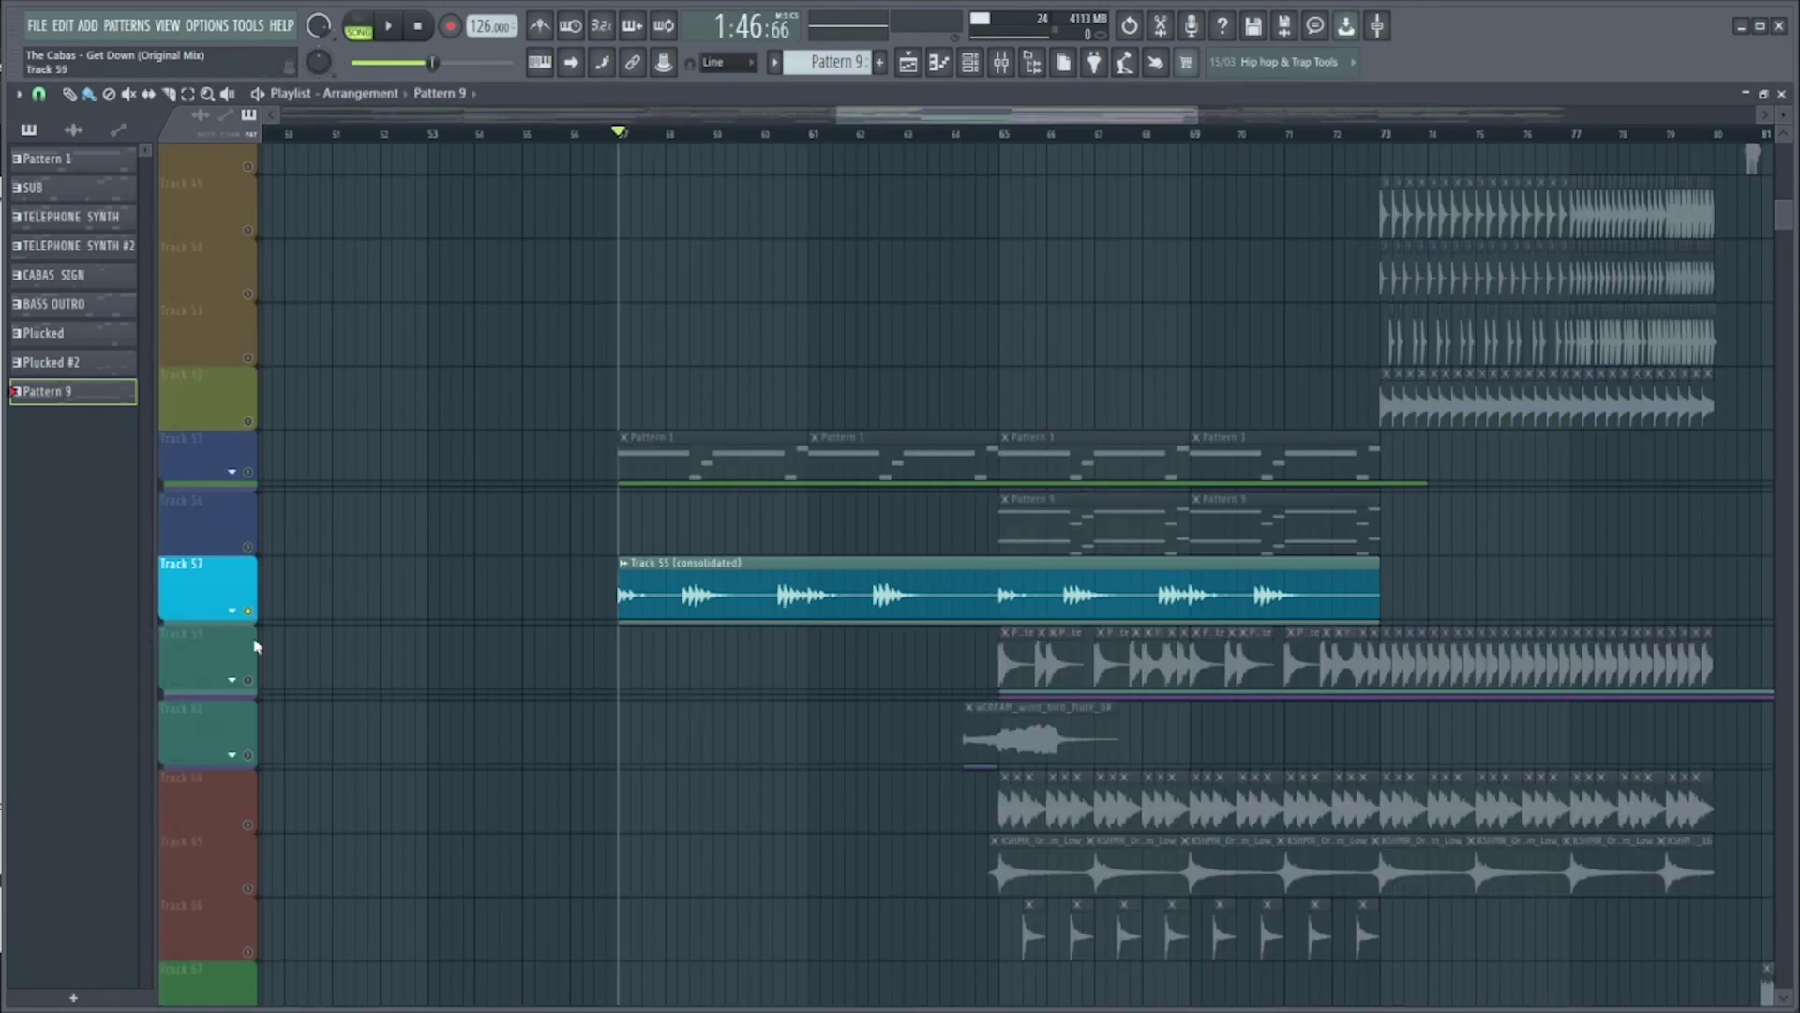
click(235, 615)
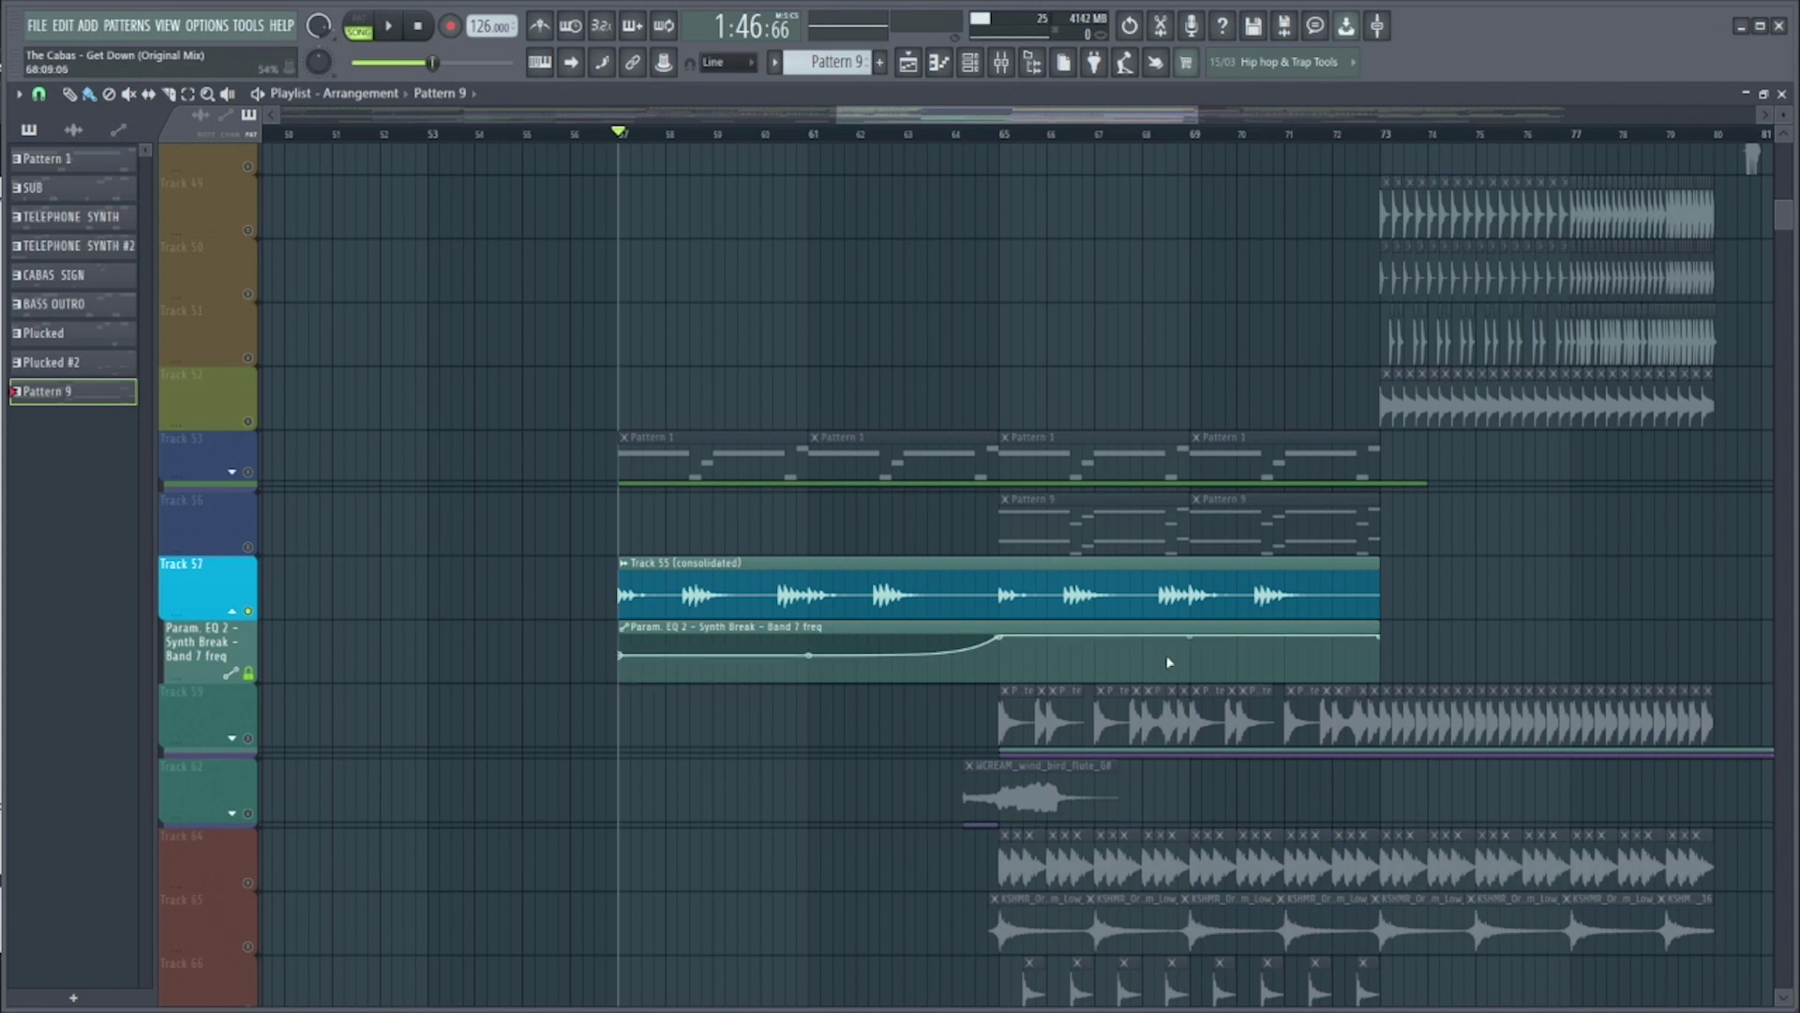
- Play the soloed synth on Track 57 from bar 57 and again from just before bar 65 to hear the filter automation
key(space)
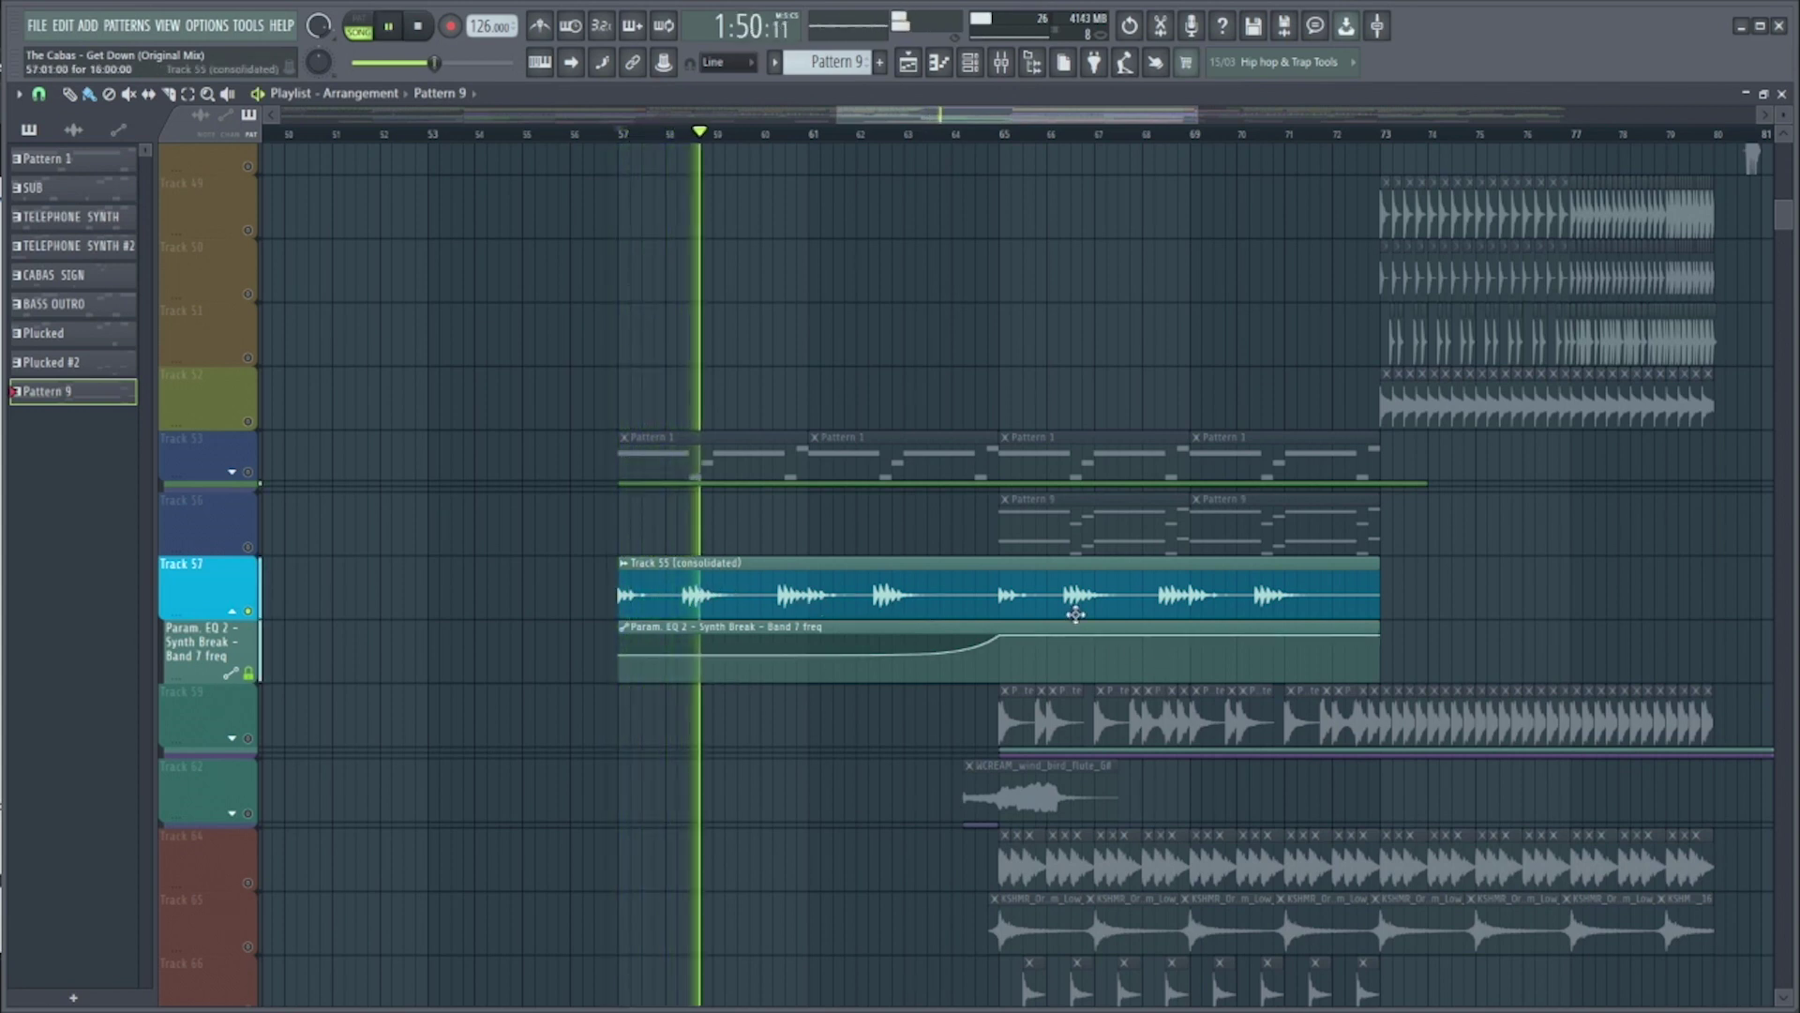
click(986, 134)
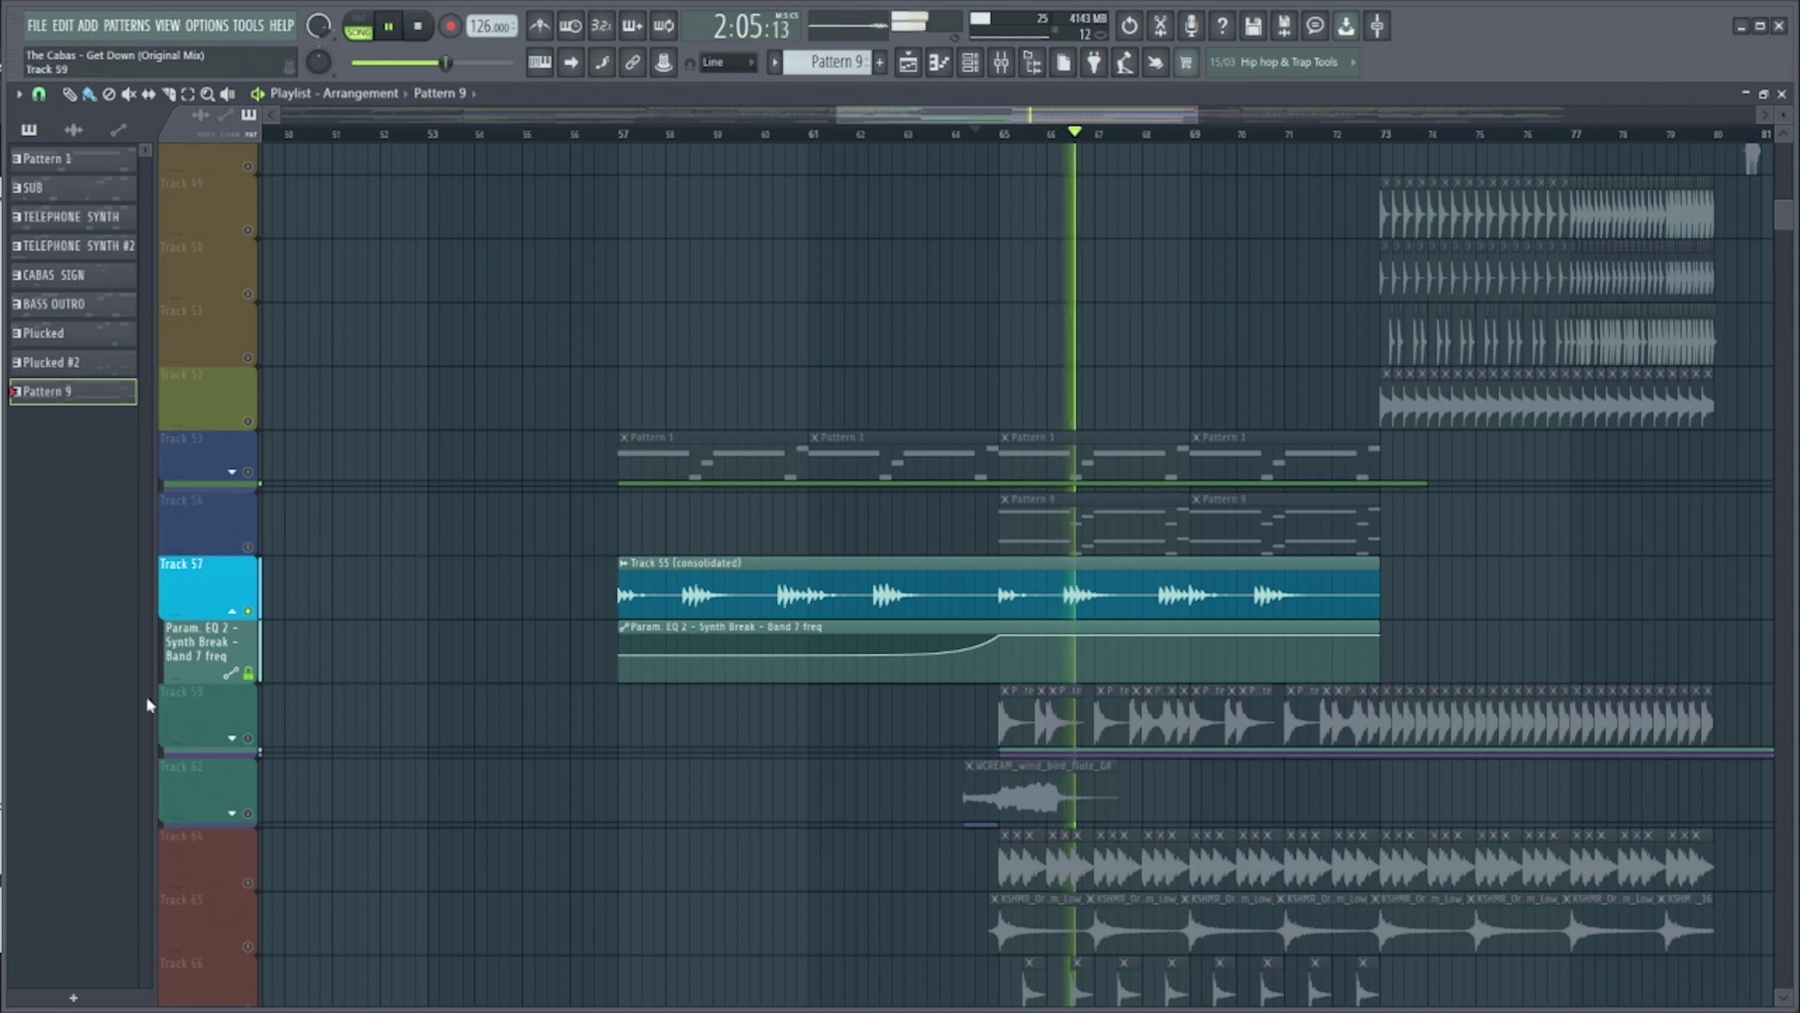
key(space)
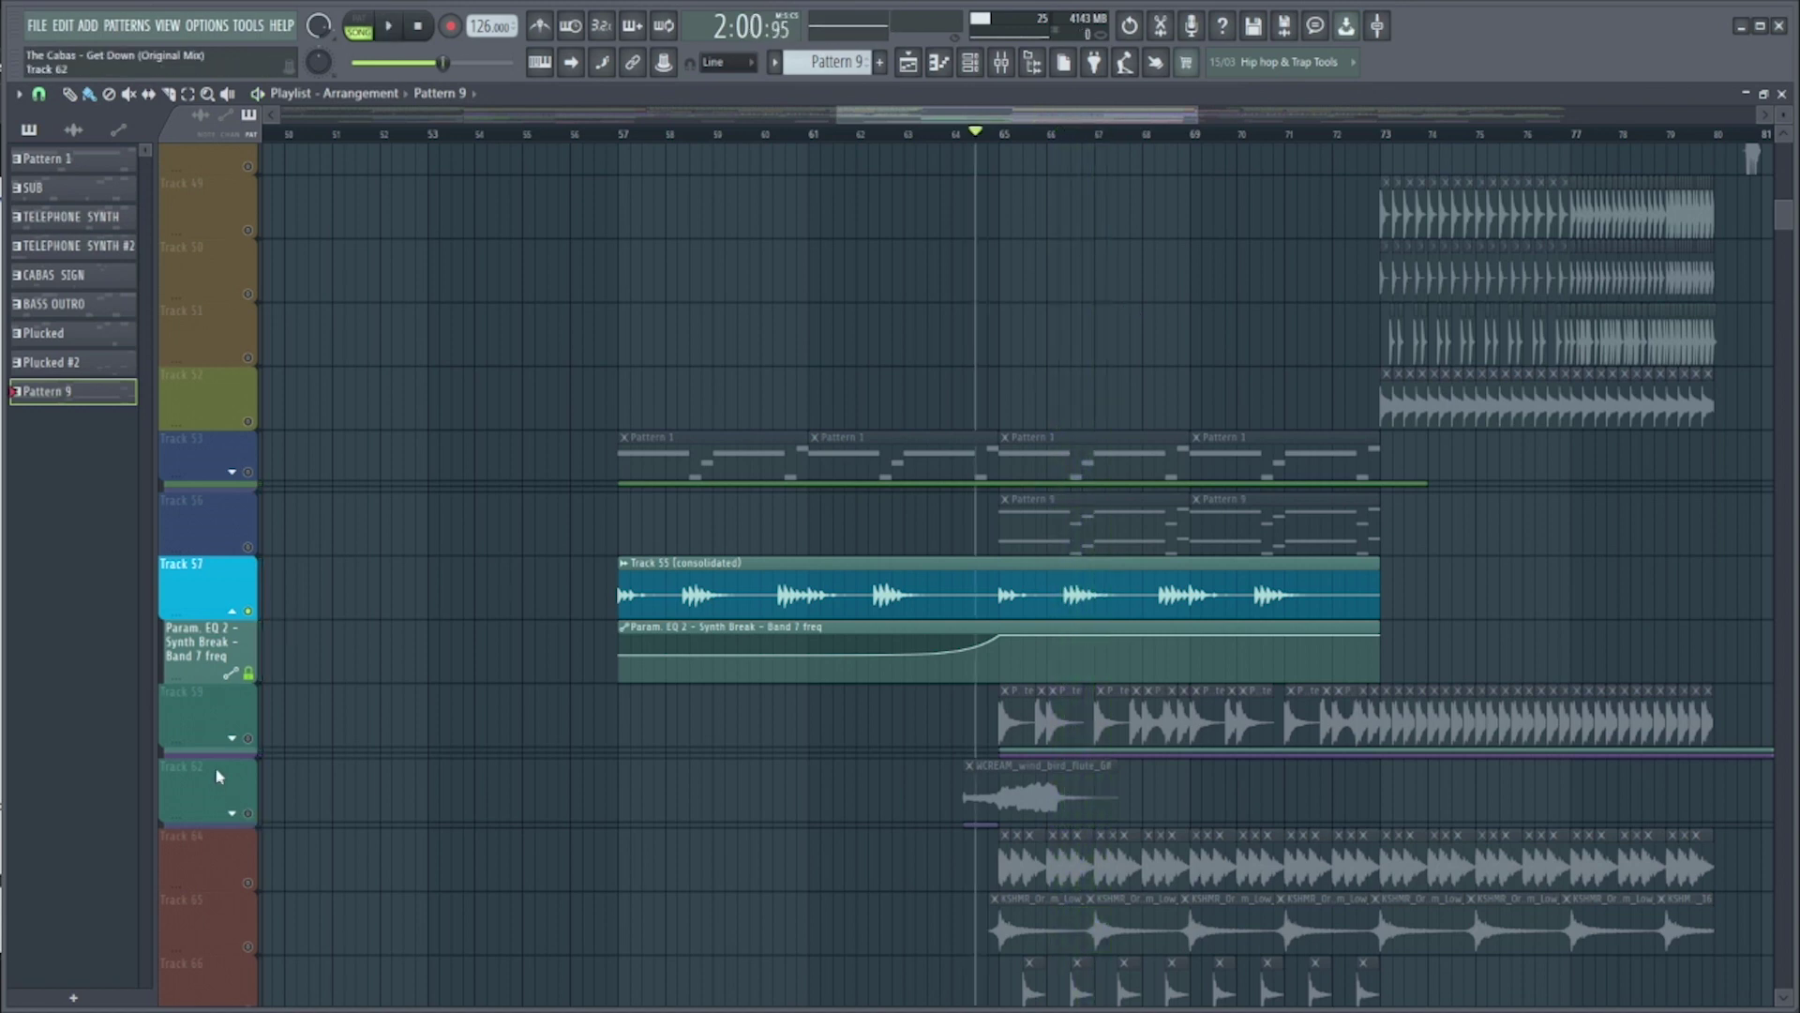
- Play back the orchestral drum and snare Tracks 64 to 66 from just before bar 65
scroll(218, 776, down, 7)
click(831, 136)
scroll(1112, 139, up, 3)
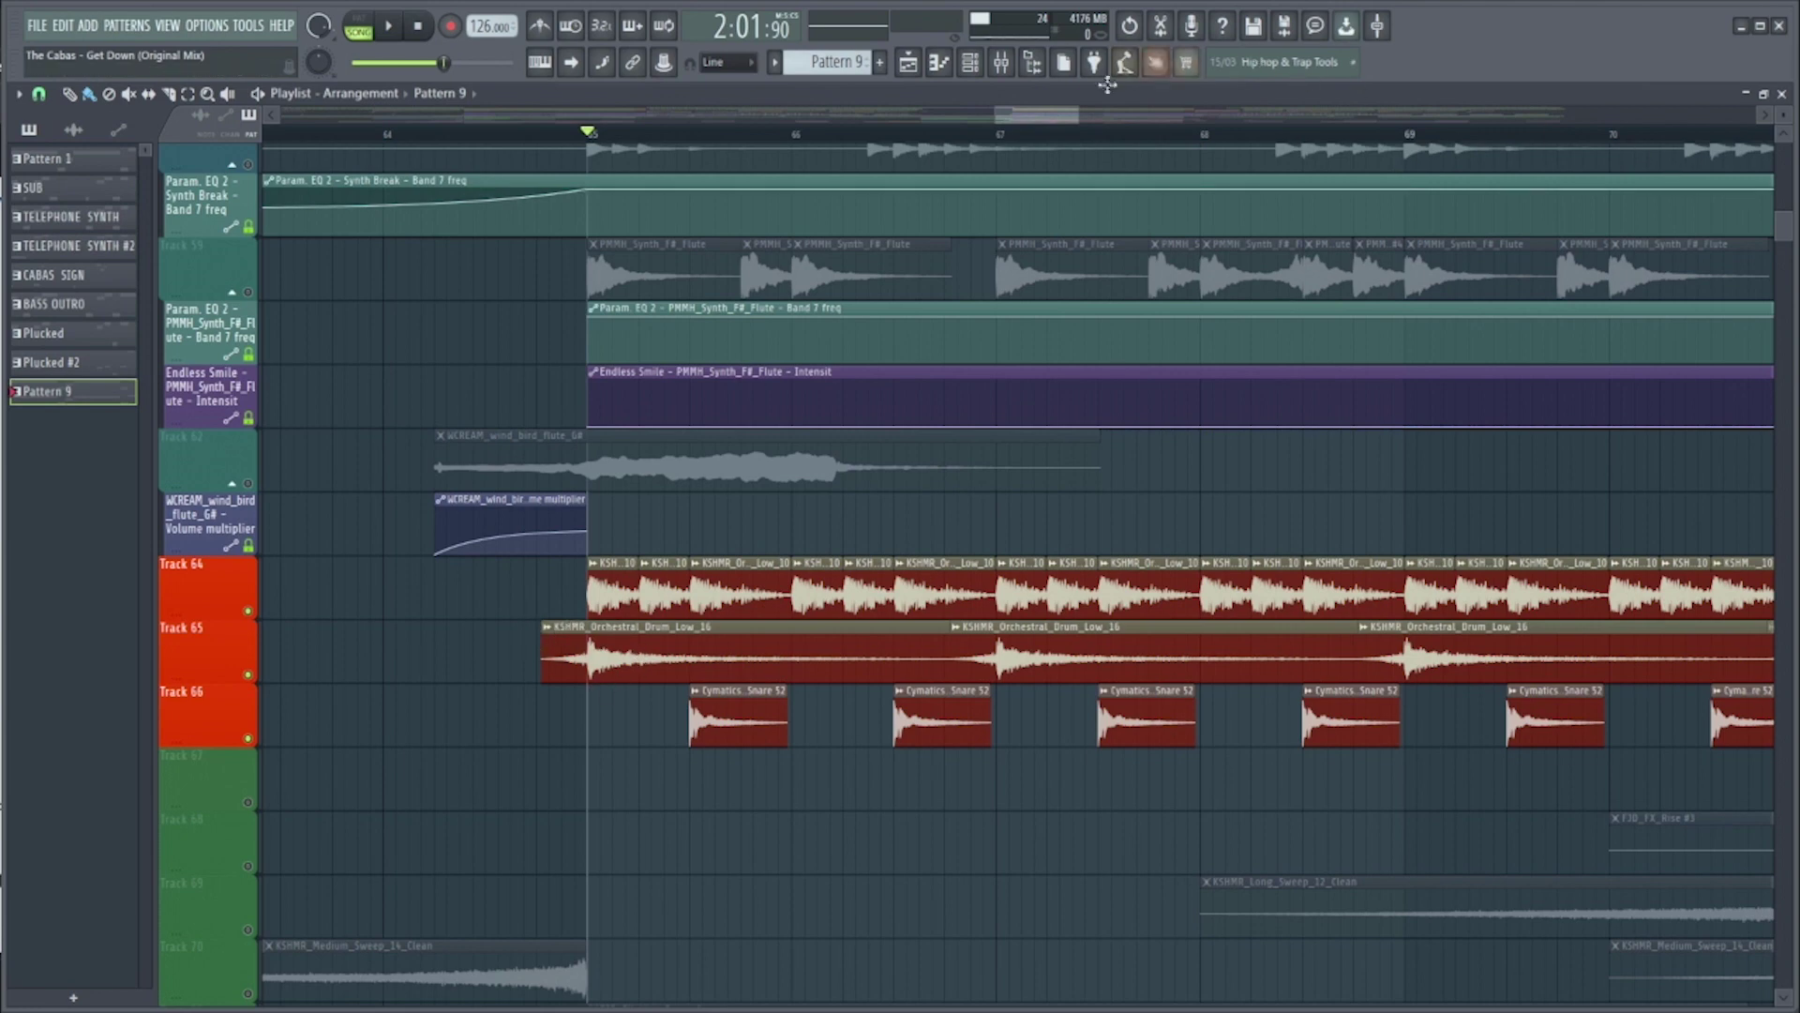
scroll(933, 150, down, 3)
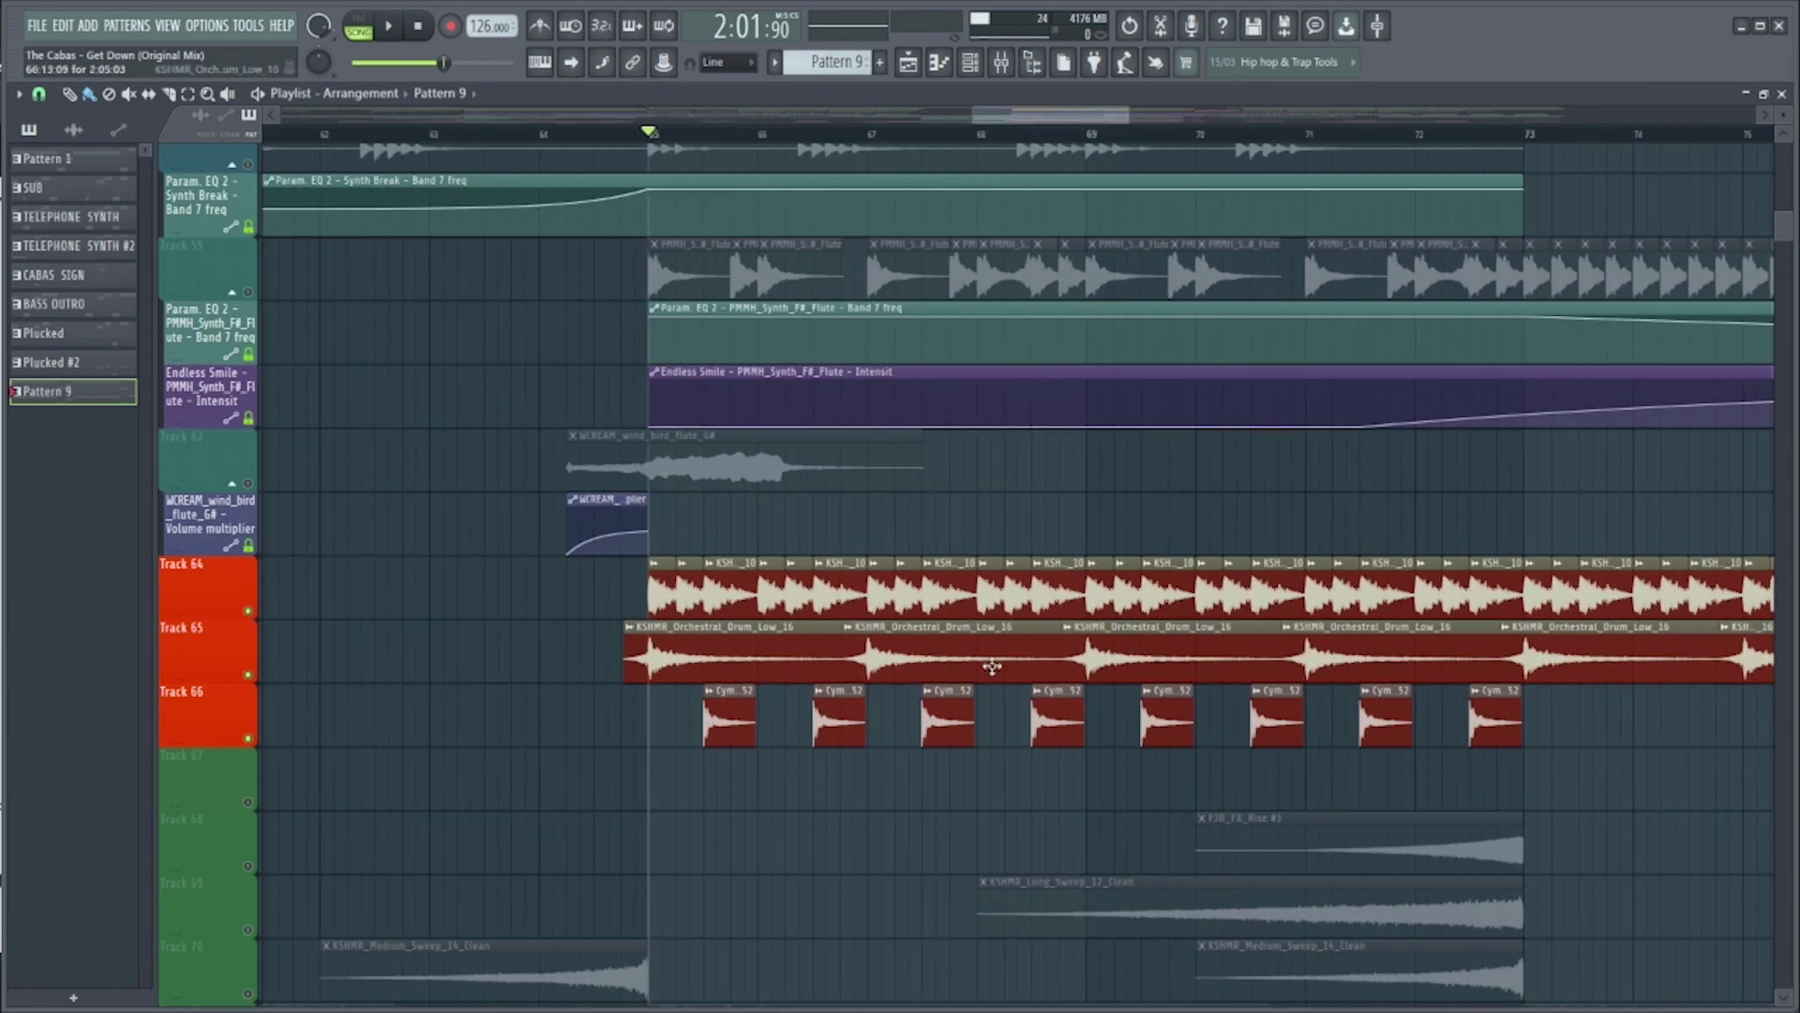
scroll(712, 139, up, 1)
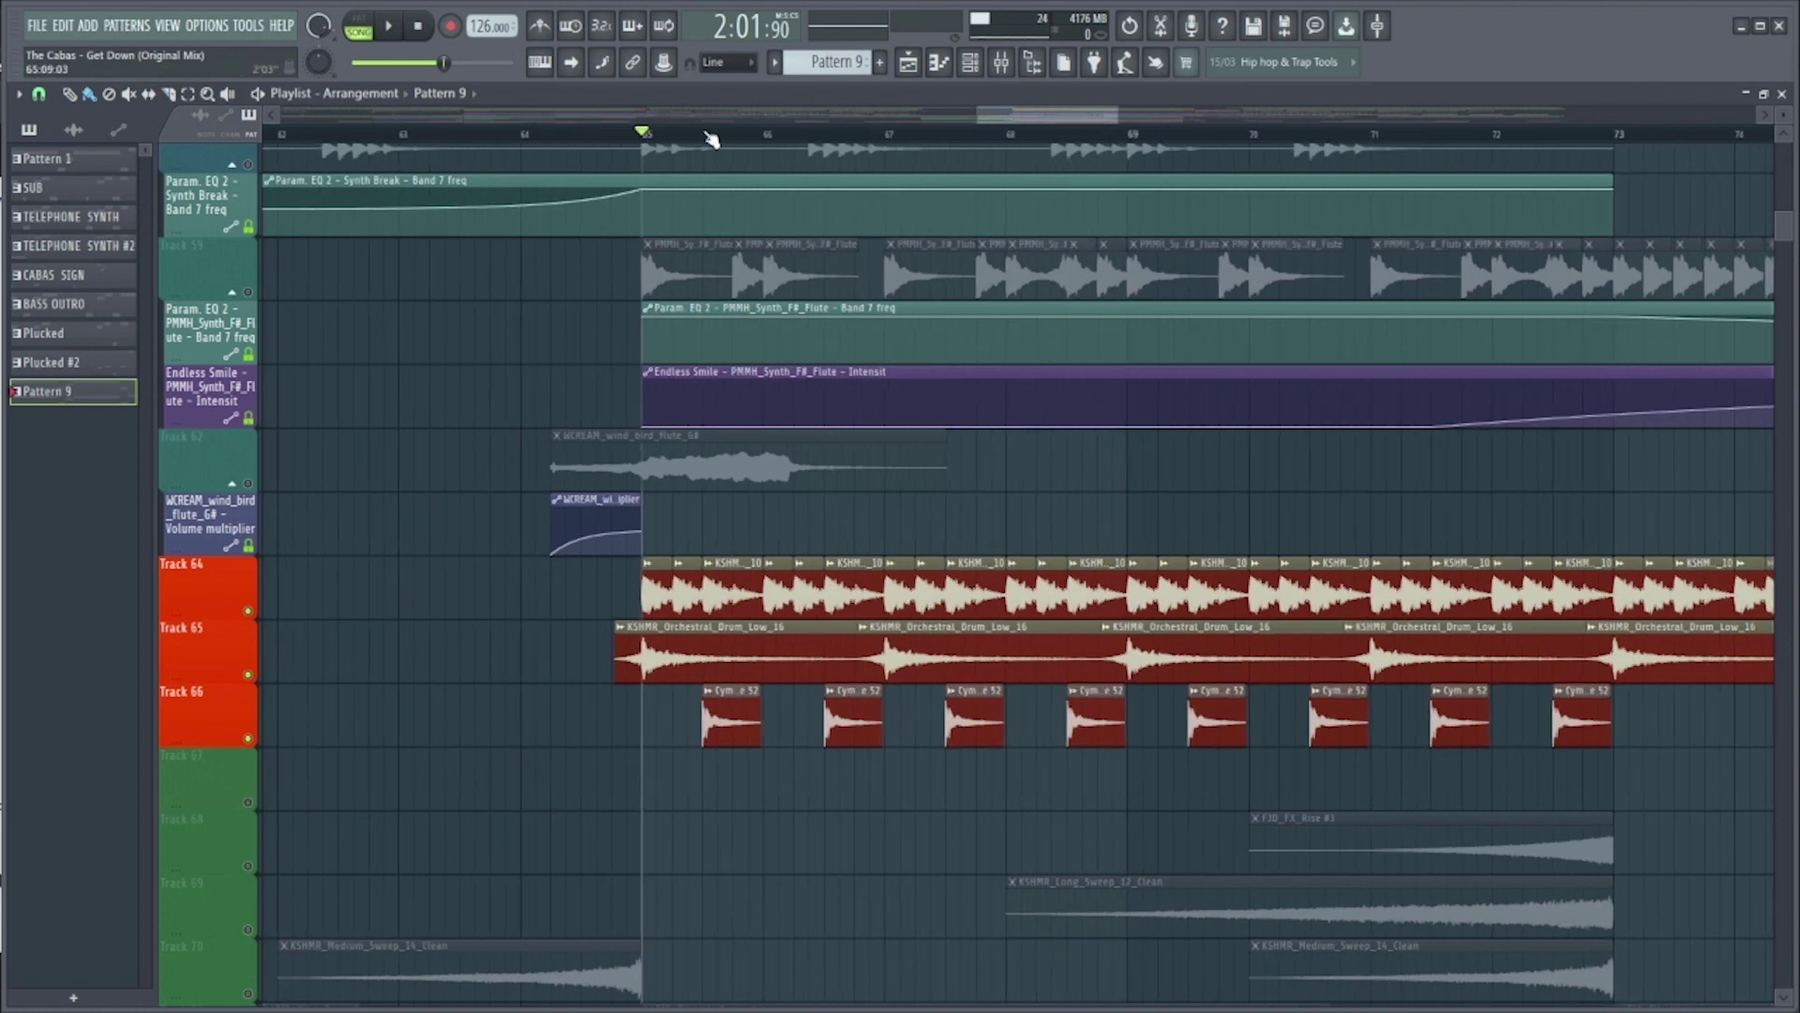
click(610, 134)
key(space)
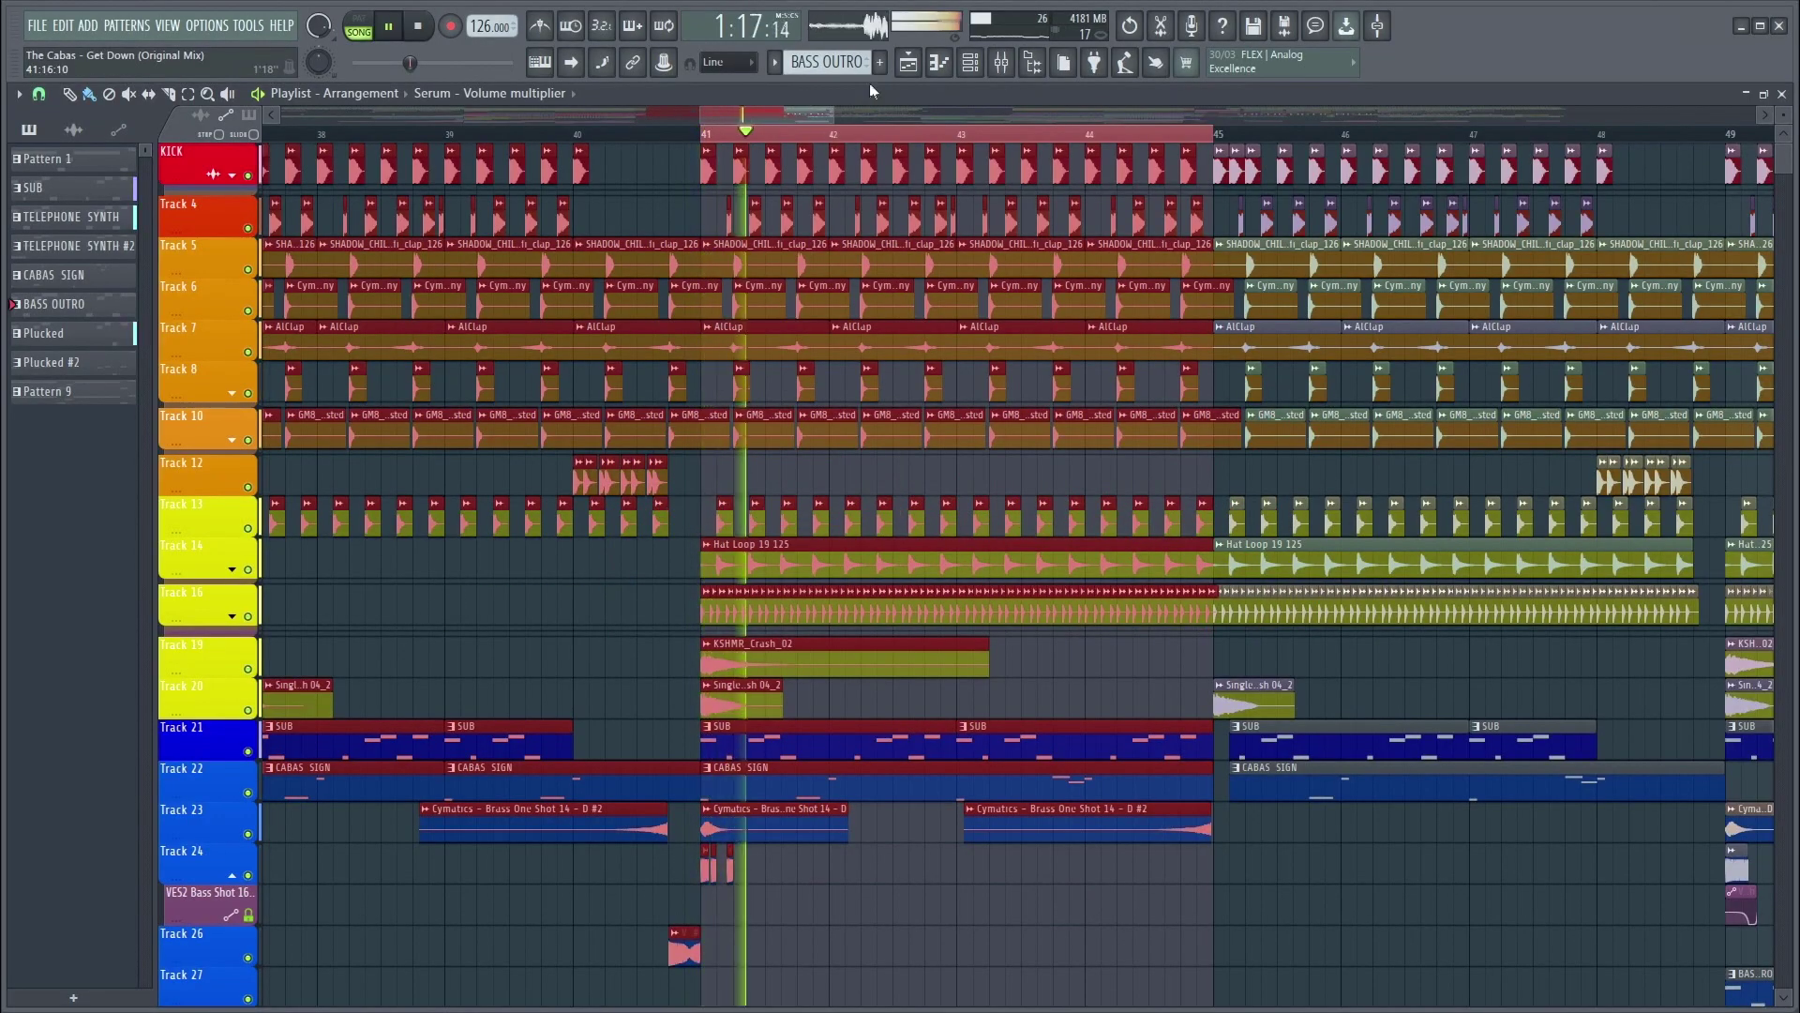
- Show the master insert in the mixer, open its BBE Sonic Maximizer, set Process to +3.45 dB and stop playback
key(F9)
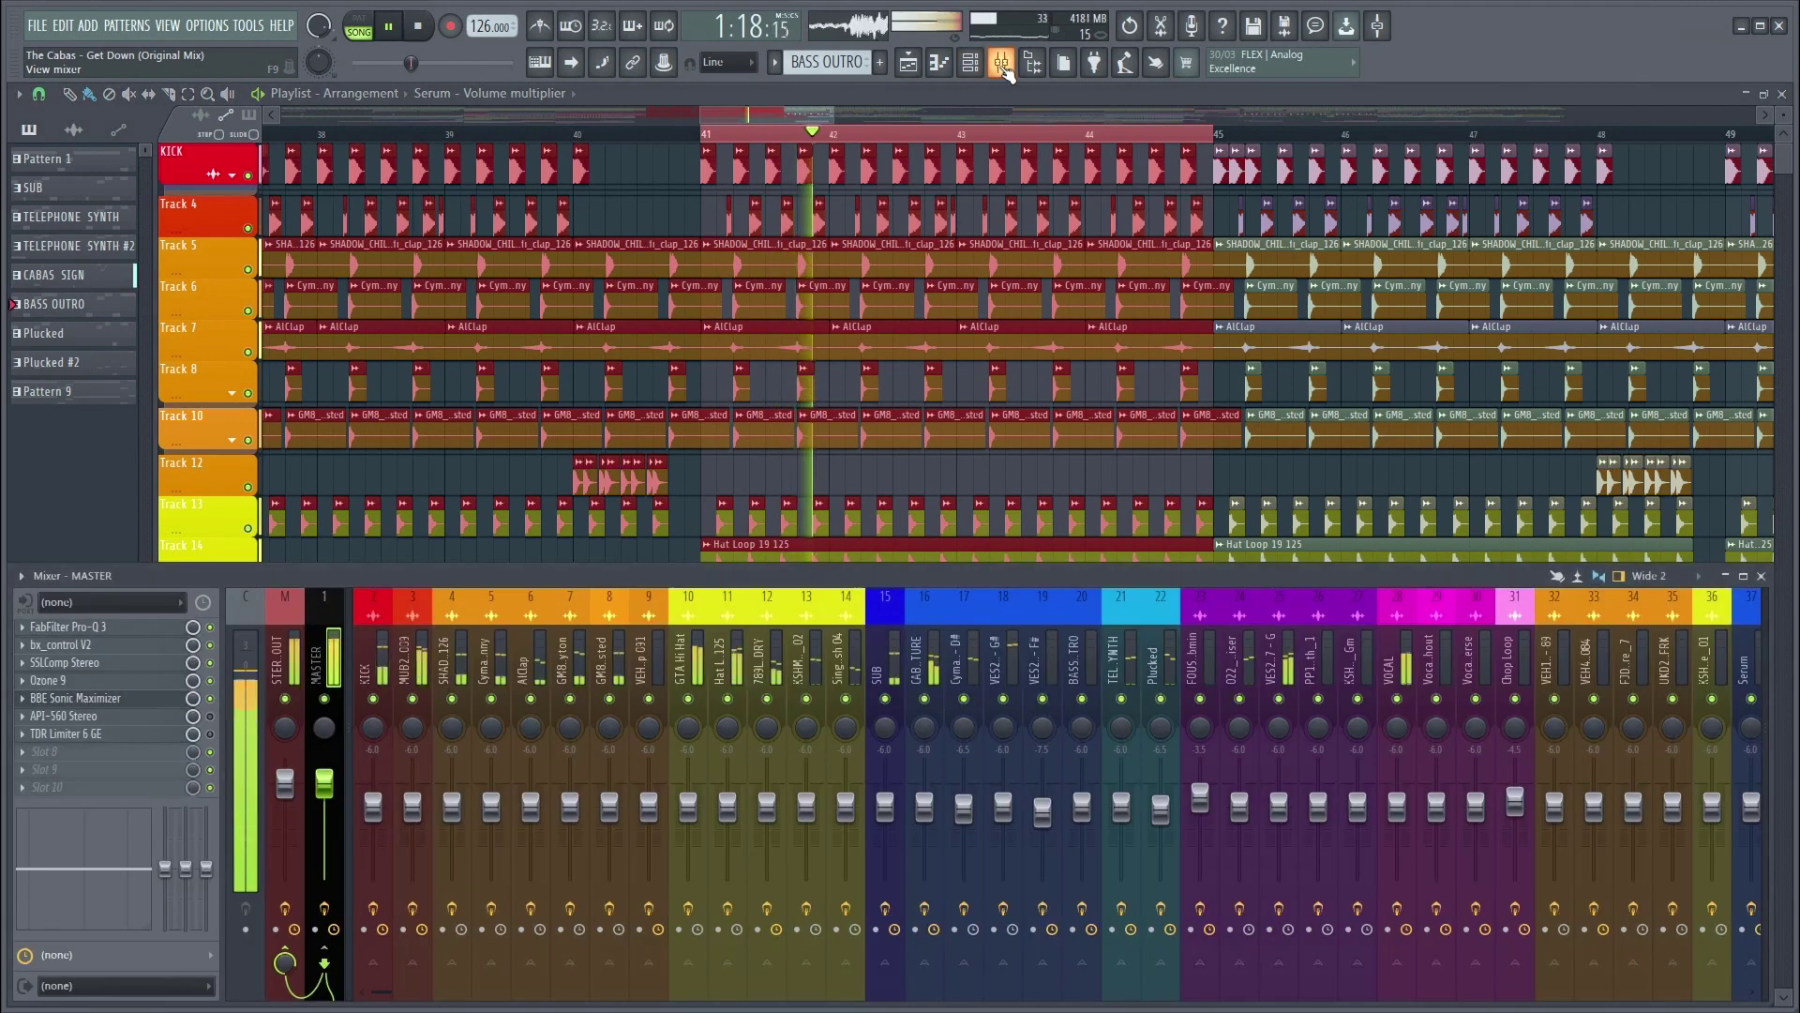
click(129, 702)
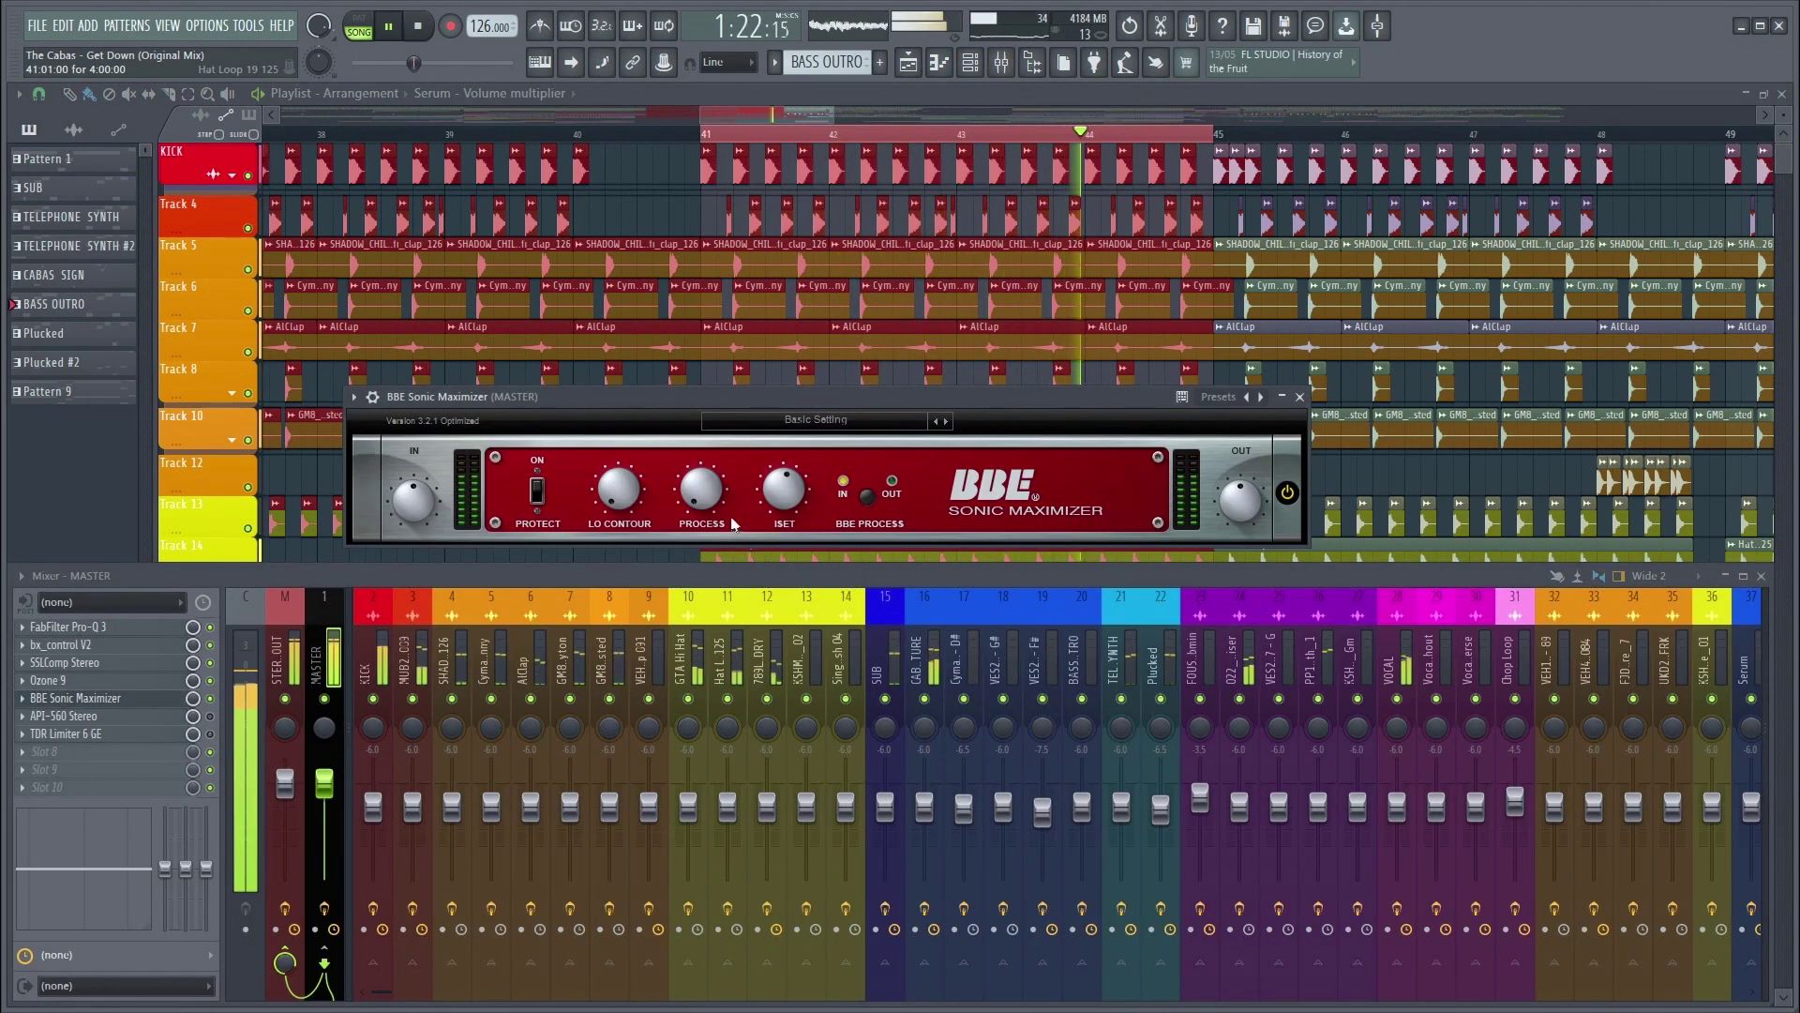
mouse_move(705, 497)
drag(705, 497, 713, 430)
mouse_move(714, 429)
mouse_down()
mouse_move(700, 474)
mouse_move(693, 436)
mouse_up()
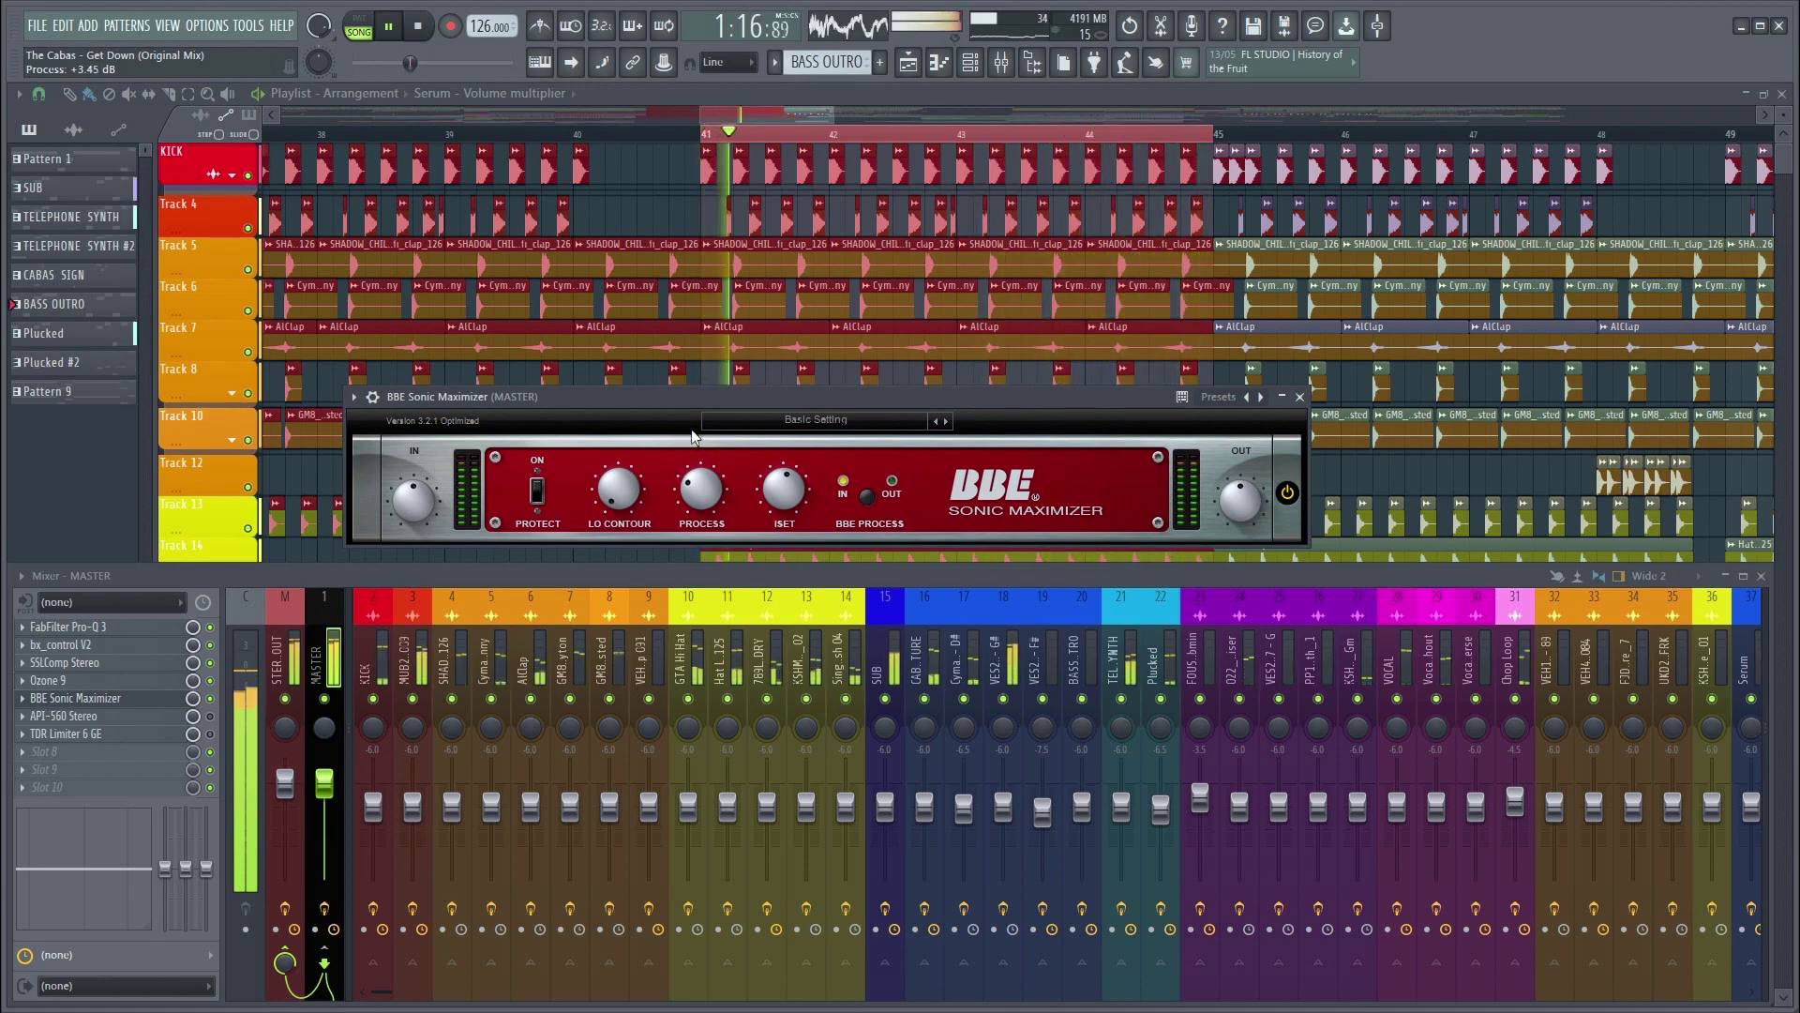
click(424, 32)
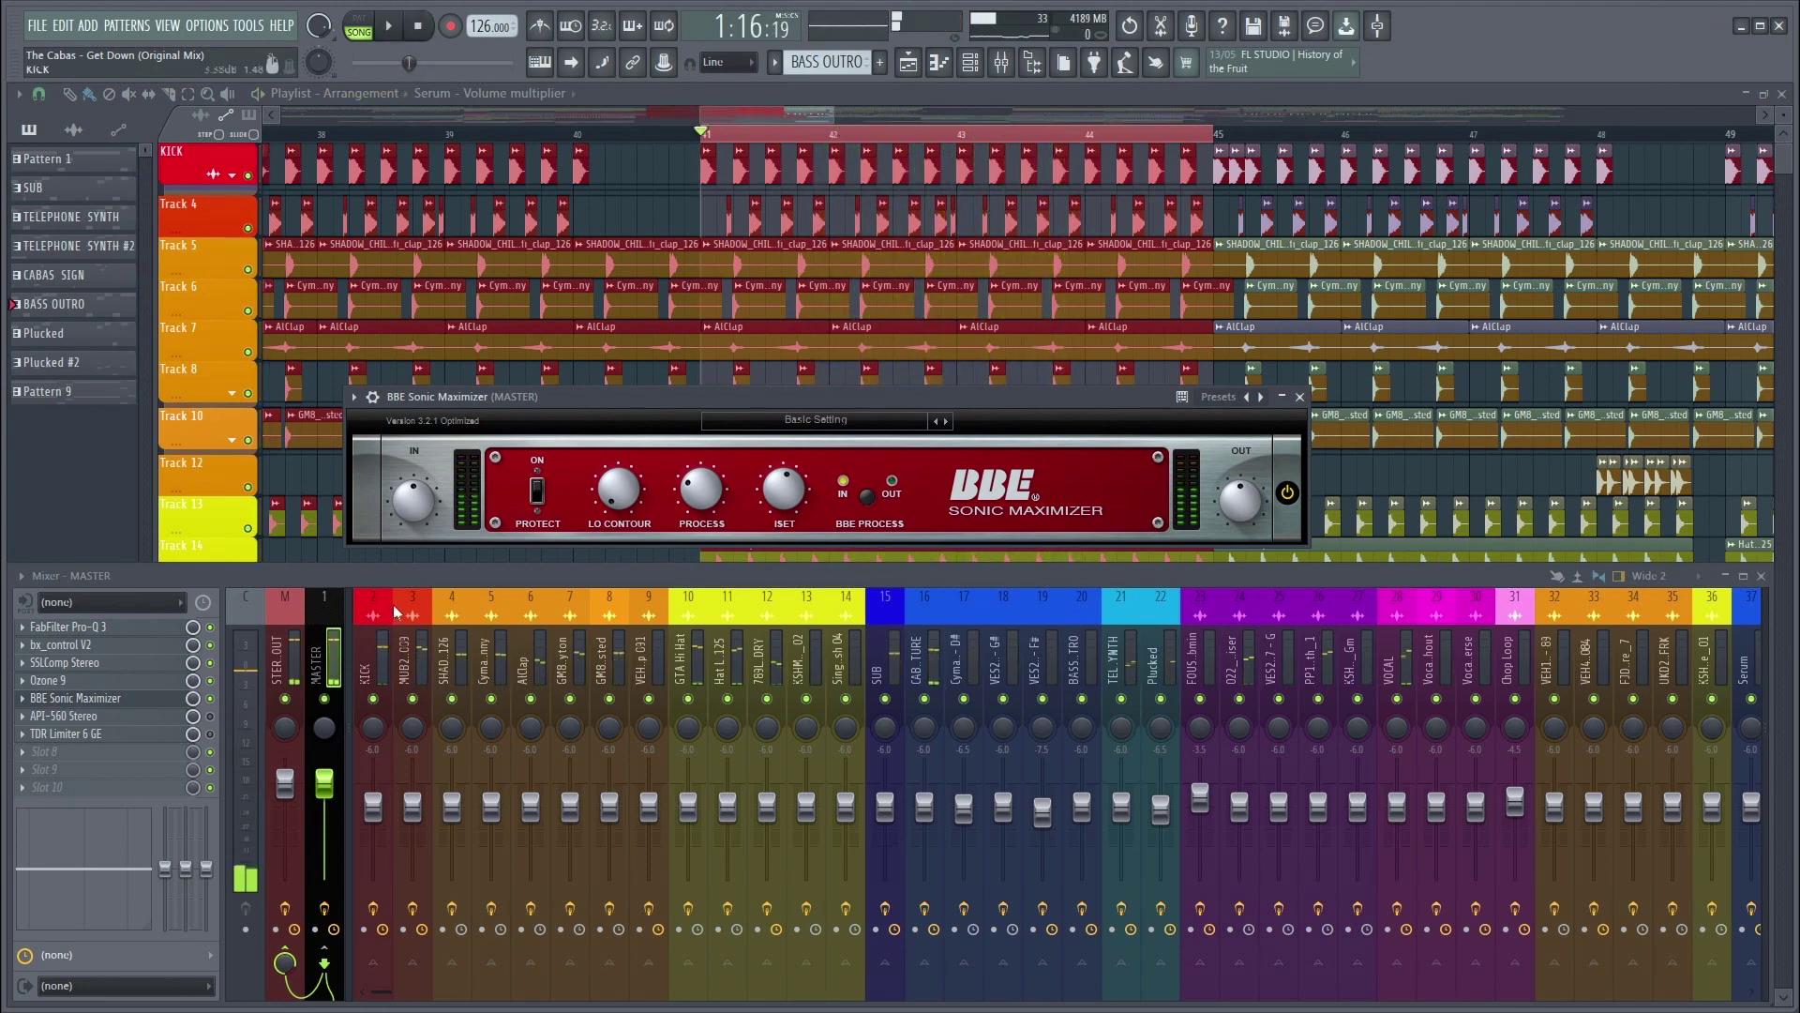
- Open the master's API-560 and TDR Limiter 6 GE, enabling its peak limiter with multiband off, 2x look-ahead, 0.0 dB threshold and 1.0 dB drive
click(63, 716)
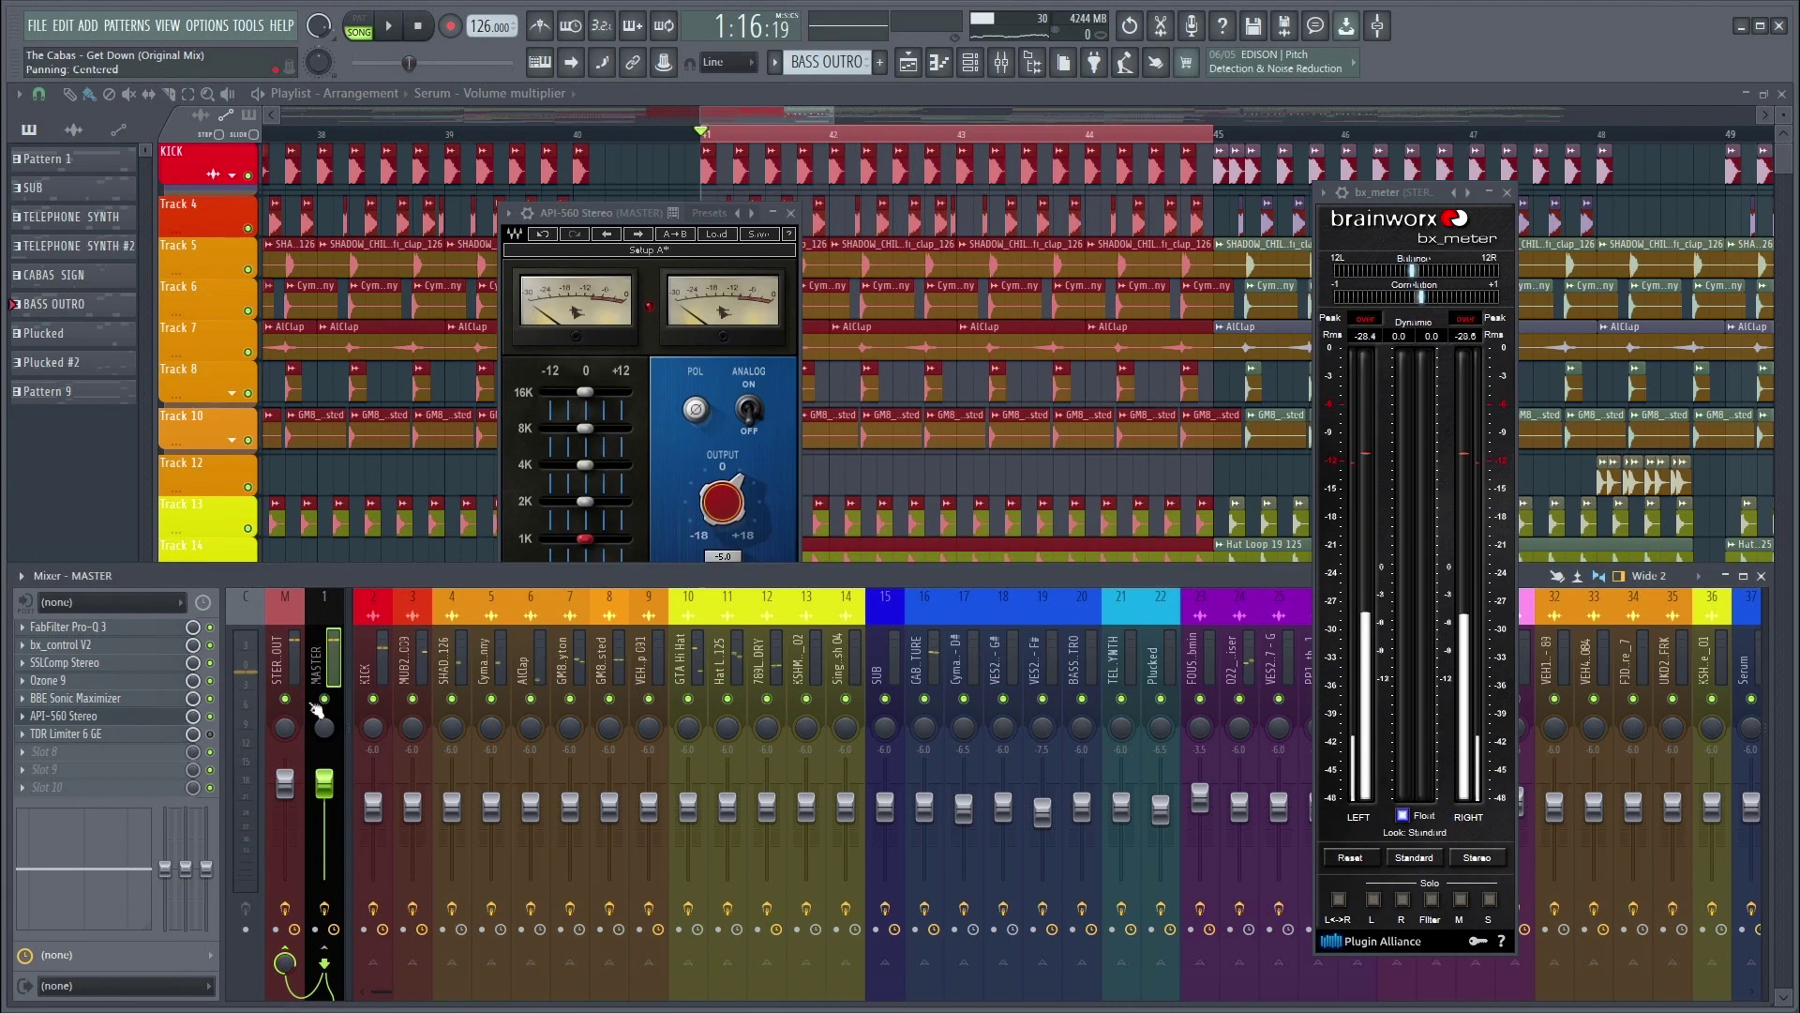
click(131, 735)
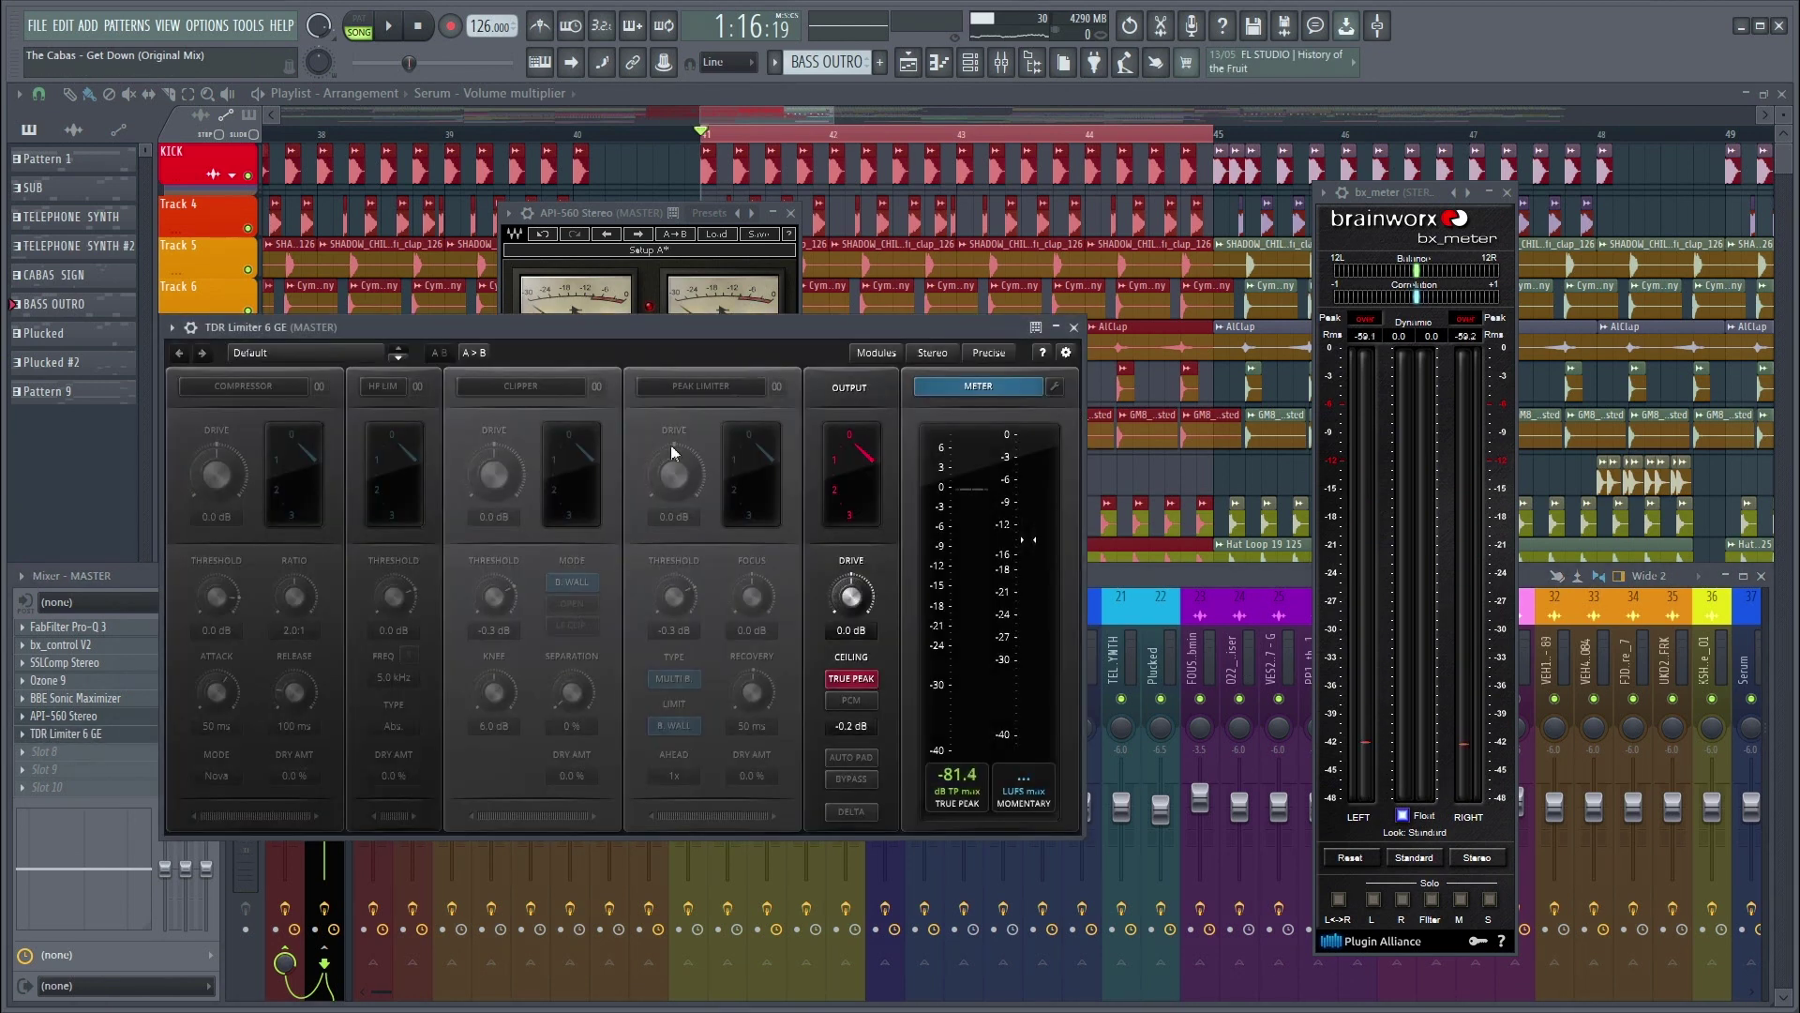
click(722, 388)
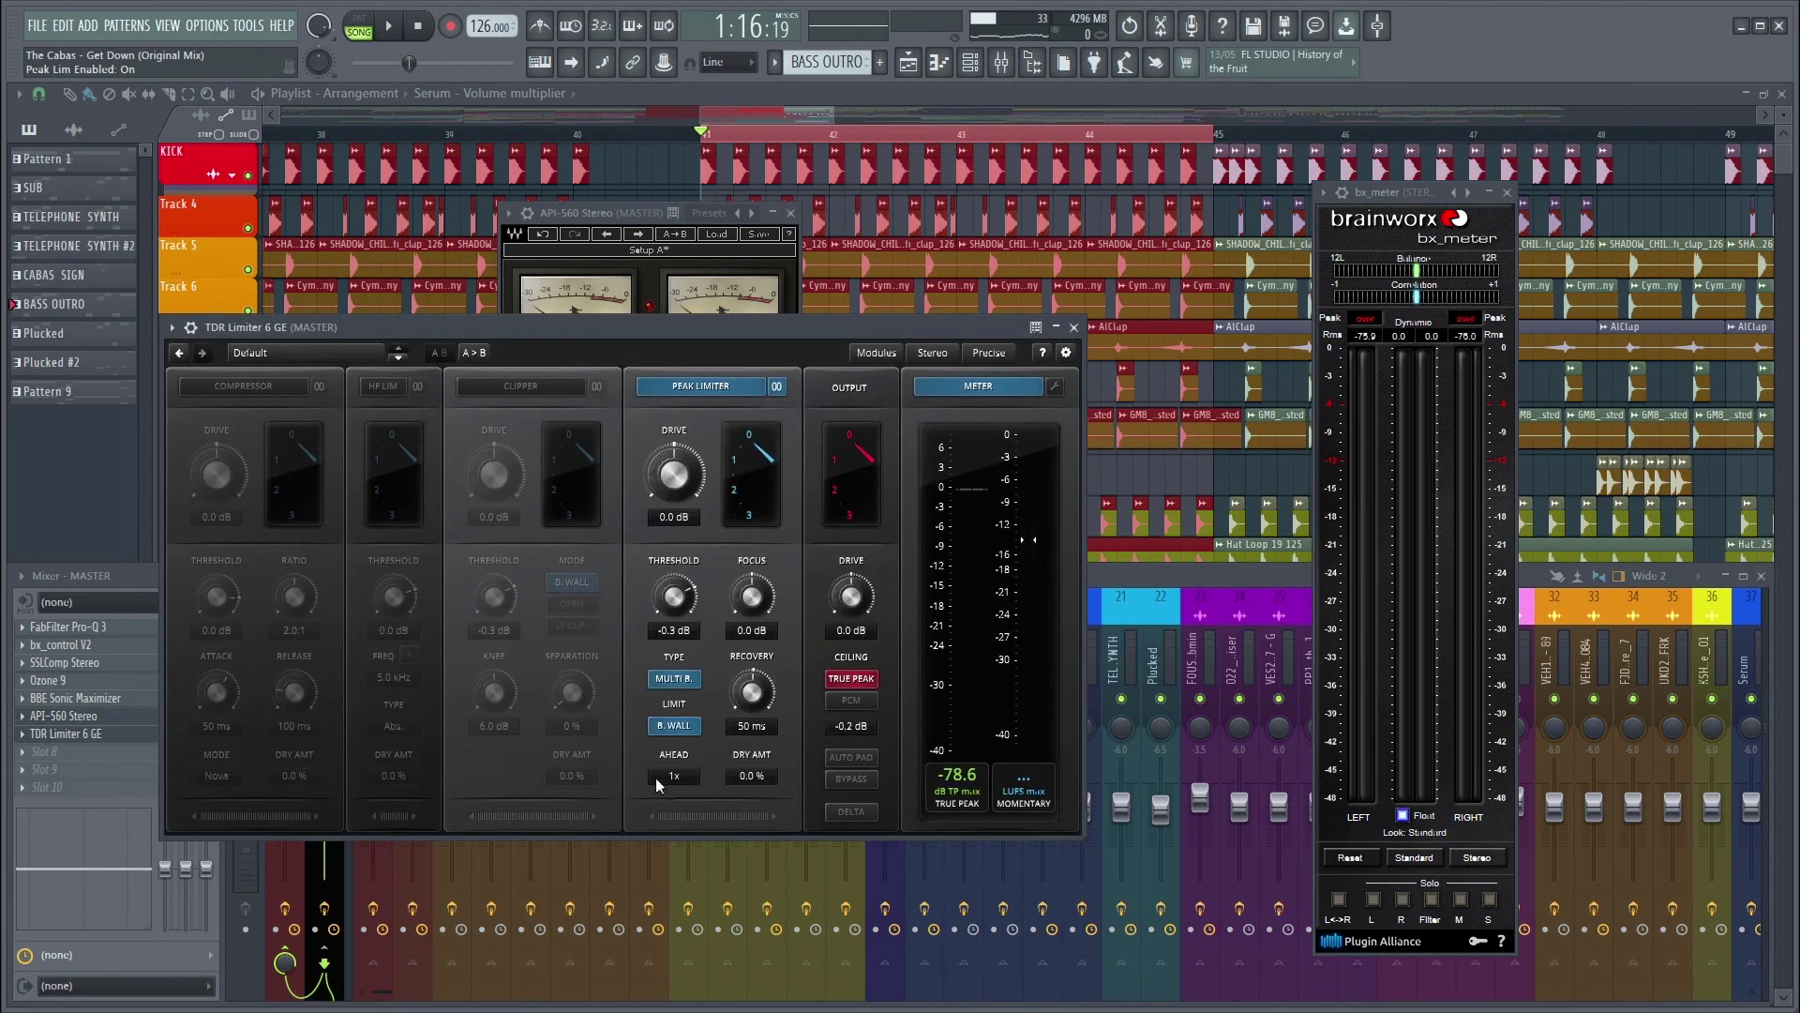
click(682, 683)
click(675, 777)
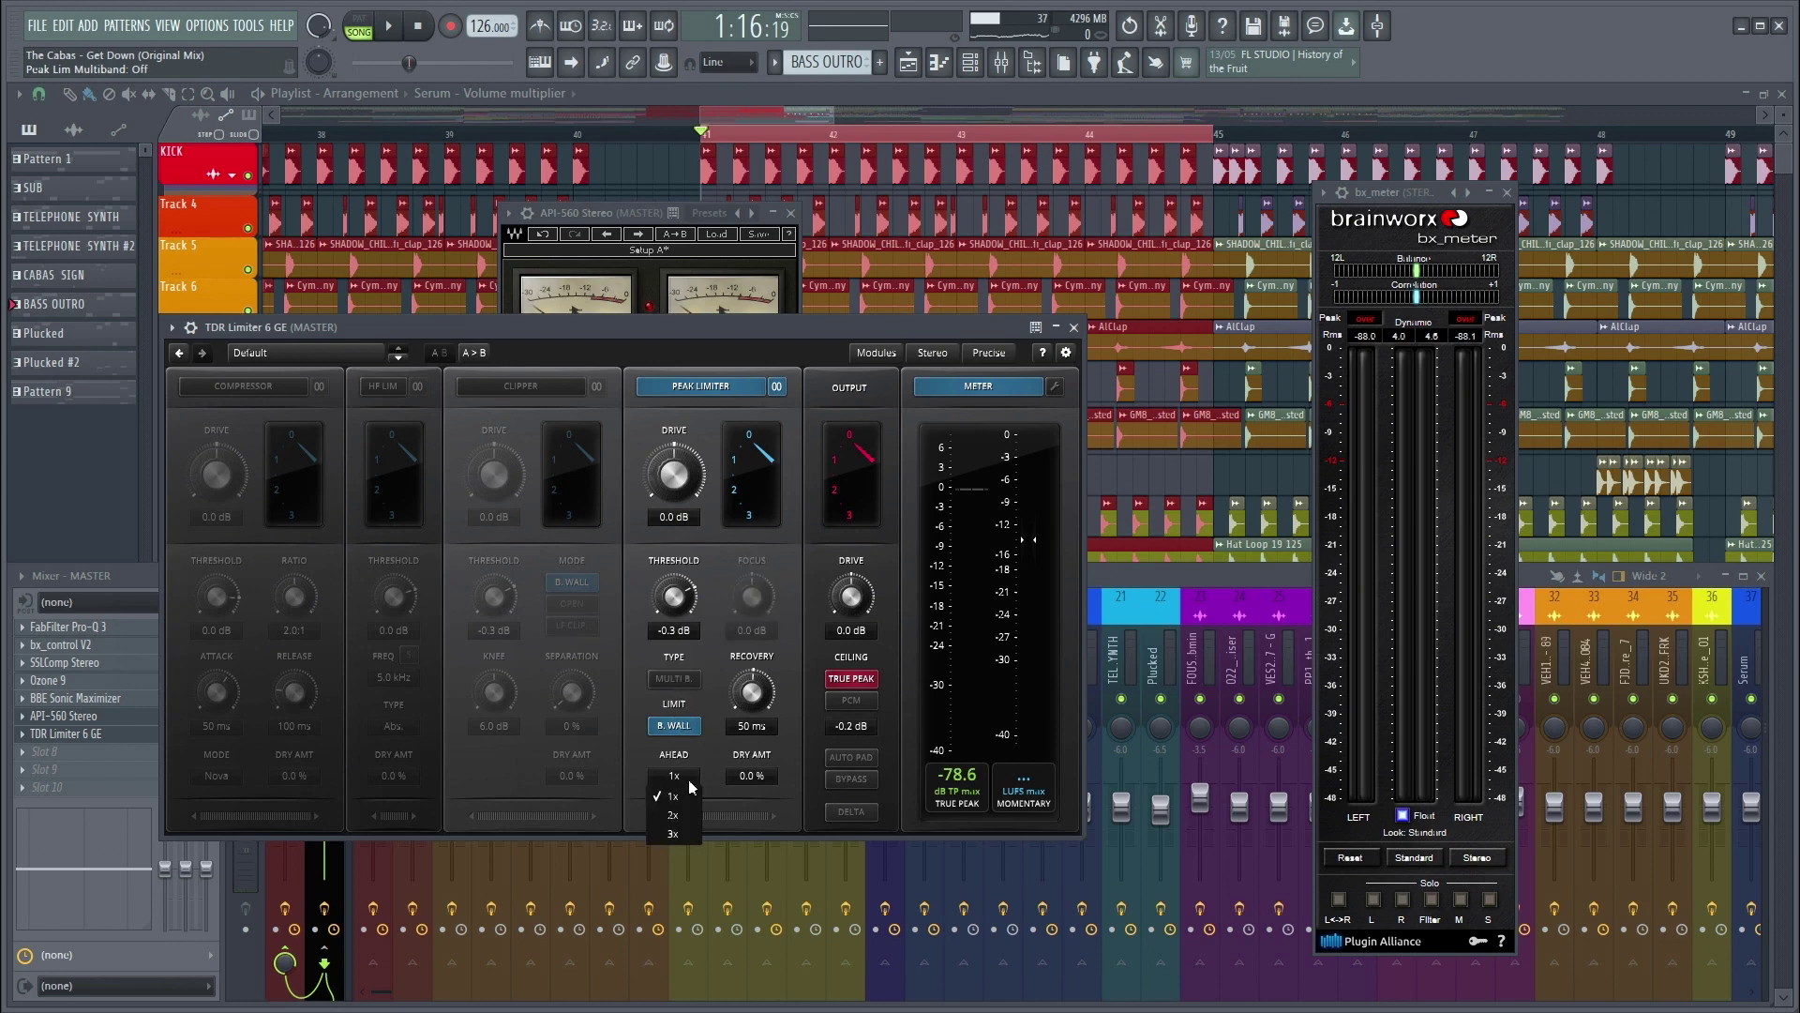
click(673, 816)
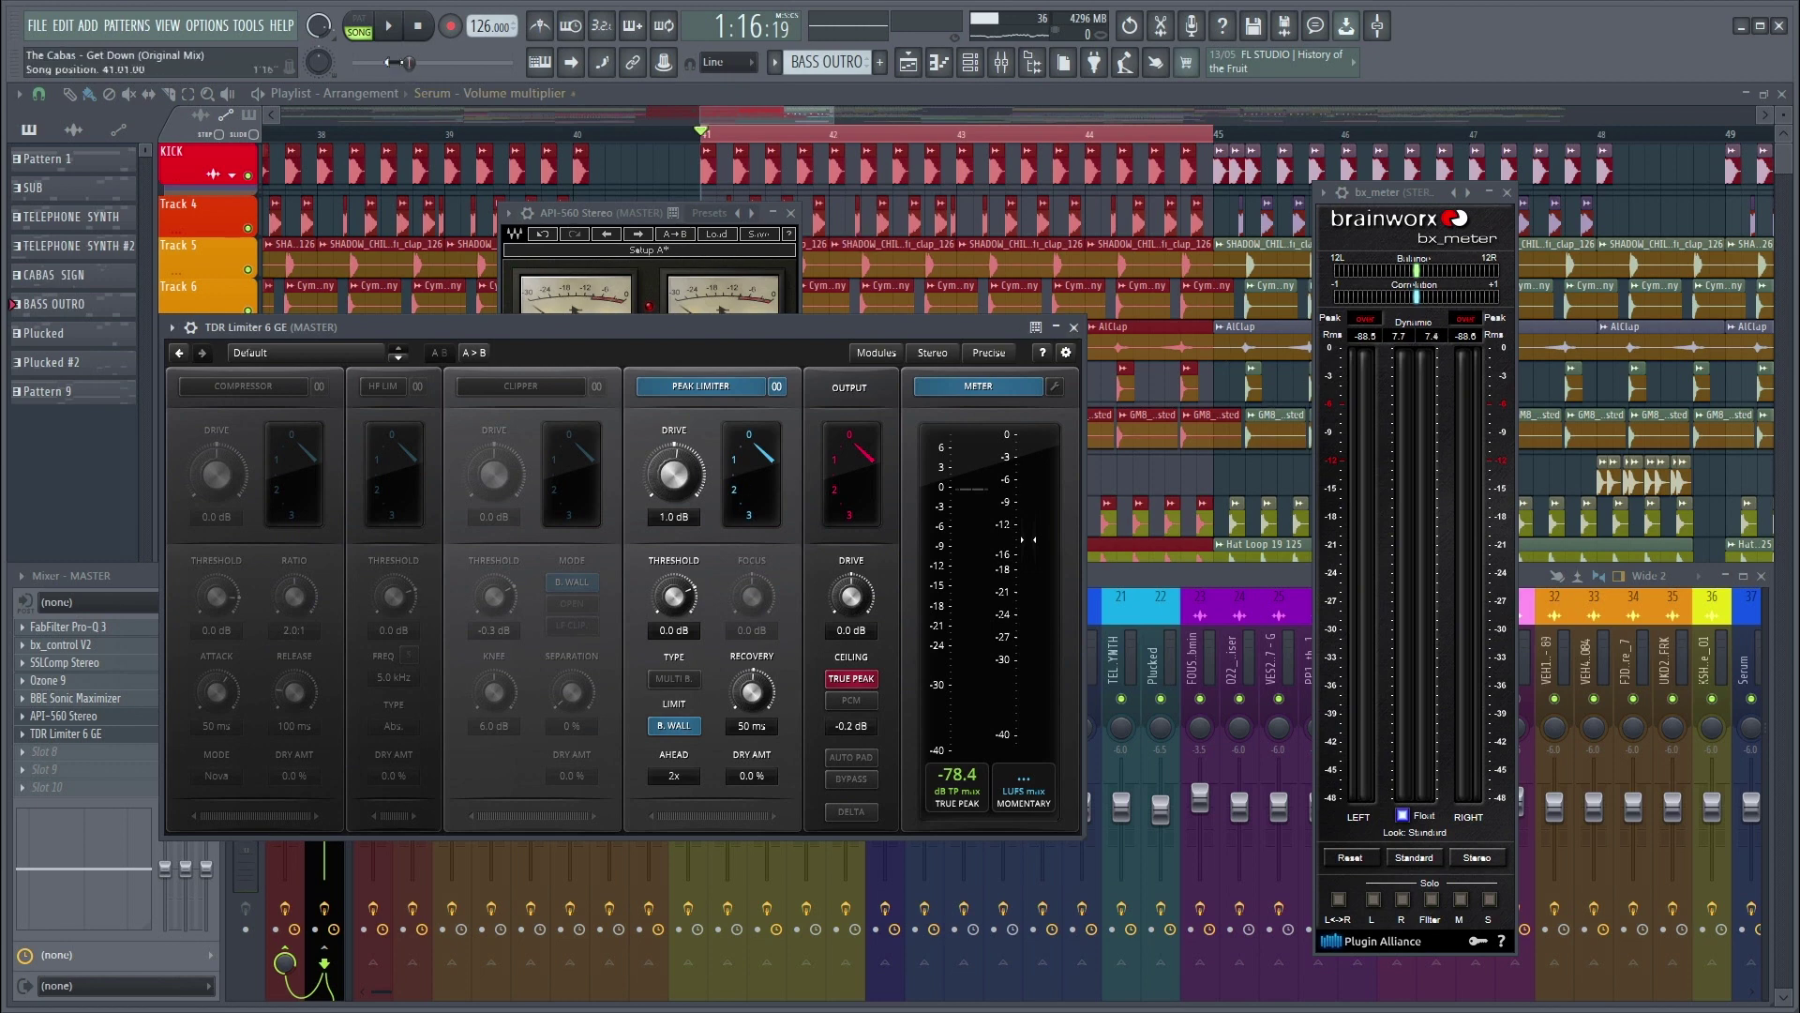
- Arrange the TDR Limiter 6 GE and API-560 windows side by side next to the bx_meter without overlap
drag(621, 222, 914, 292)
drag(787, 328, 635, 334)
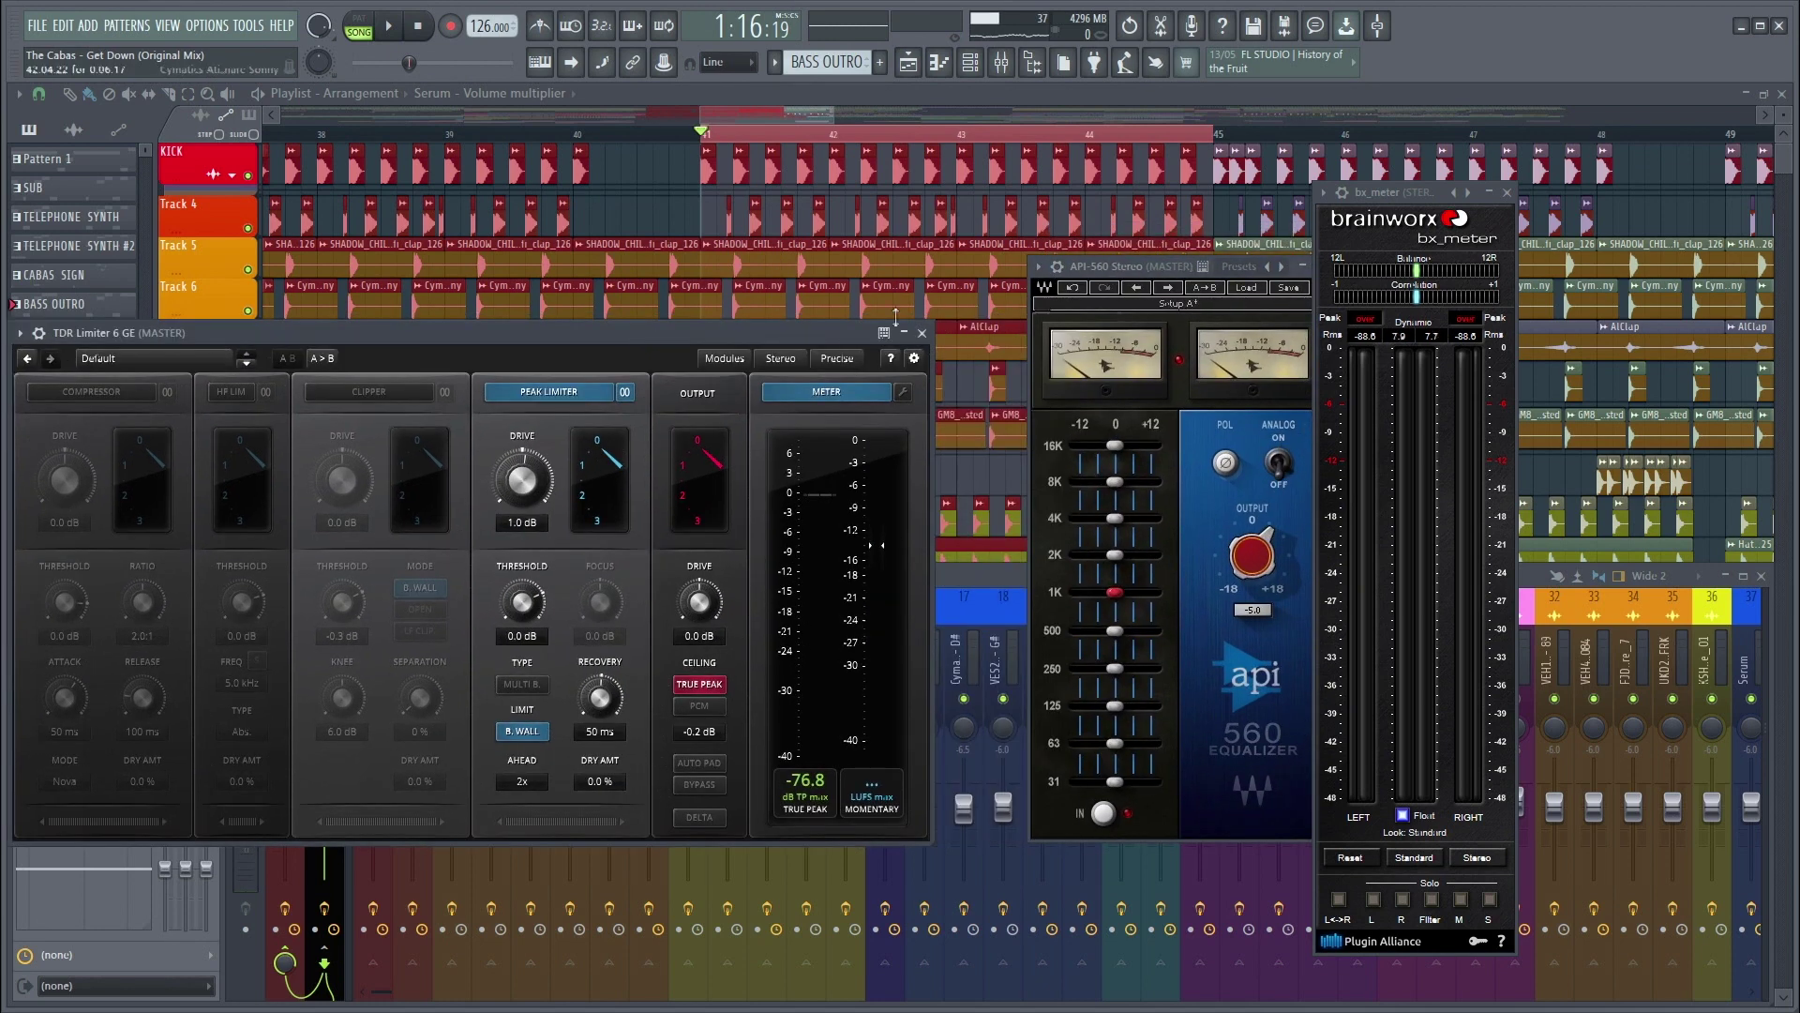
drag(1166, 267, 1076, 271)
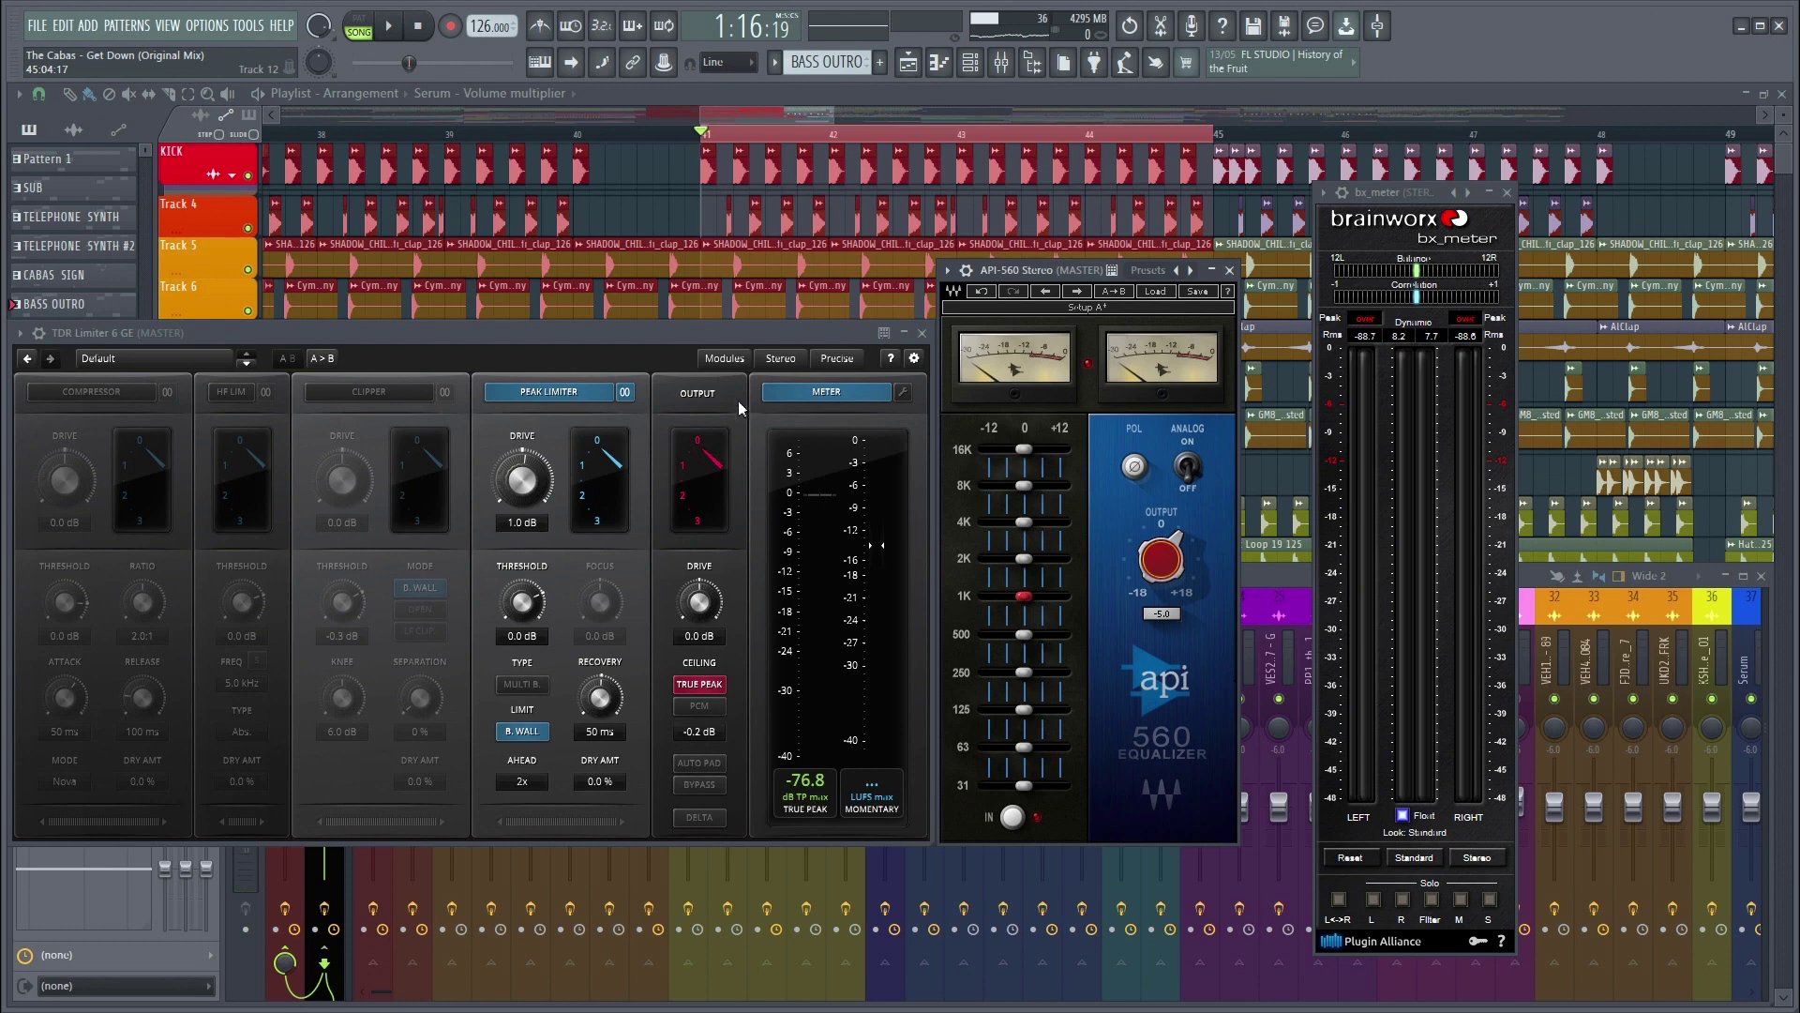
- During loop playback, compare the sound with the TDR peak limiter off and on, and set its drive to 1.0 dB
click(392, 32)
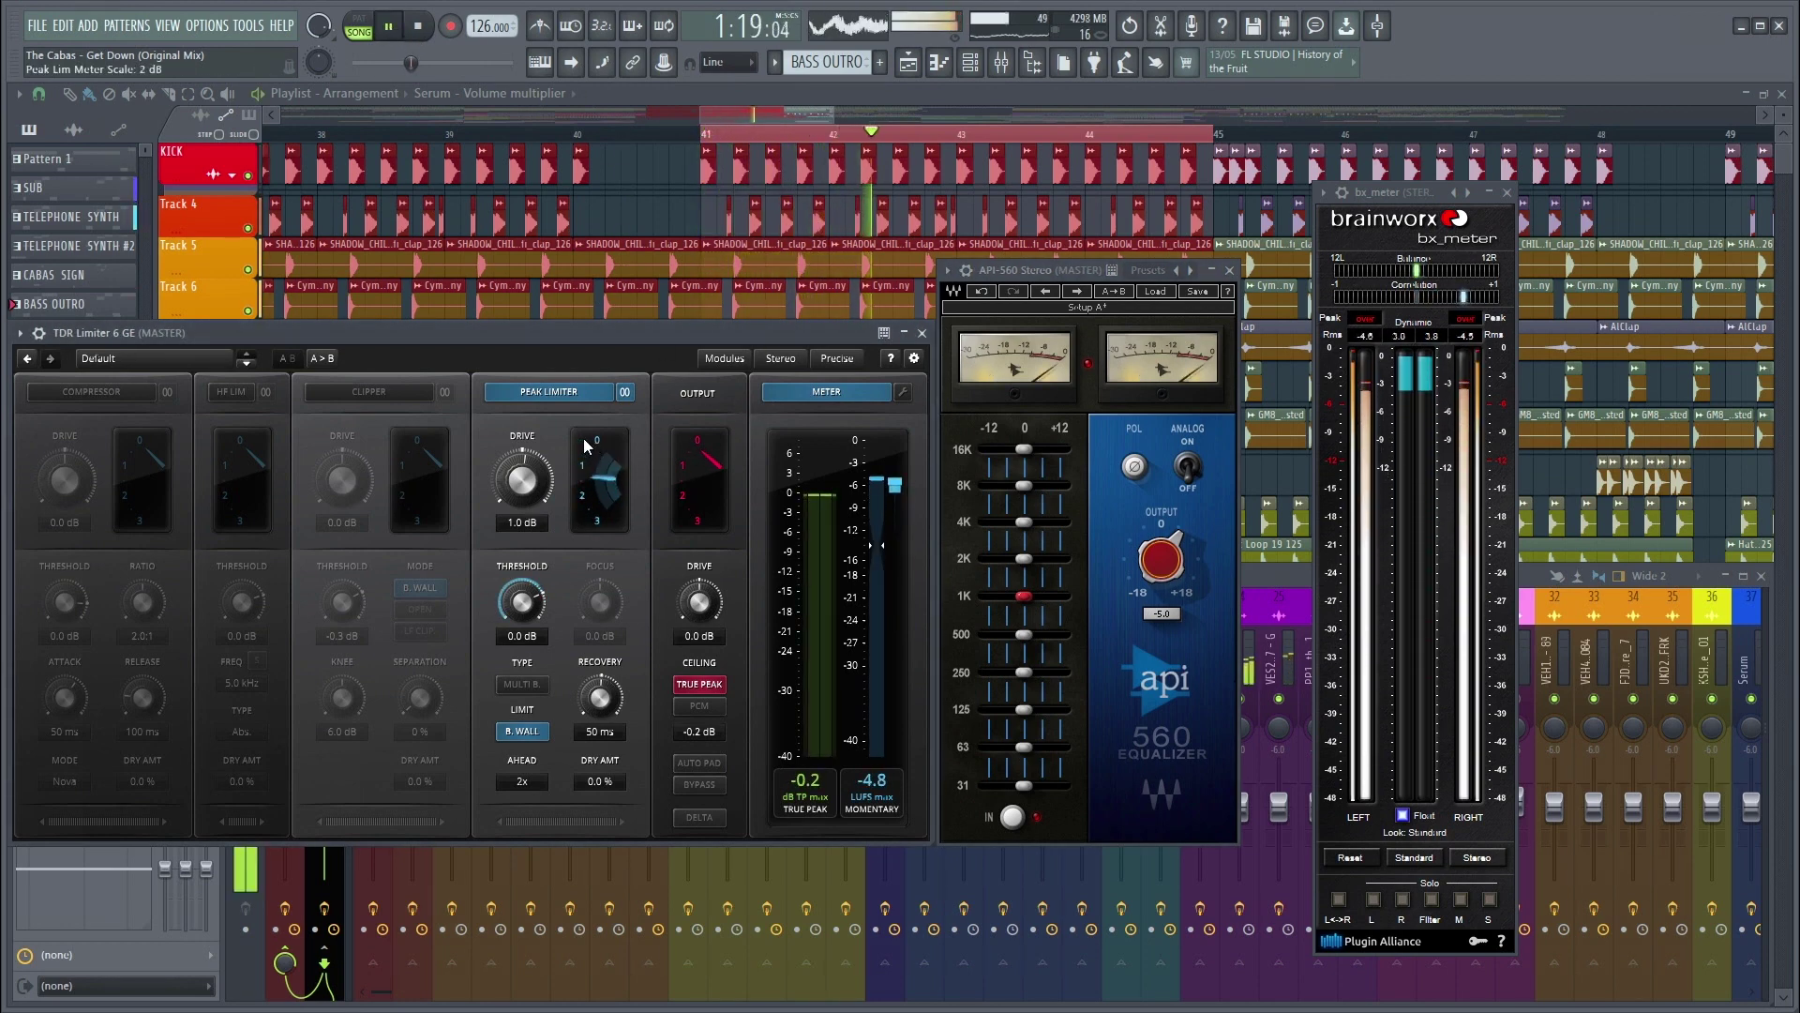
scroll(532, 490, down, 2)
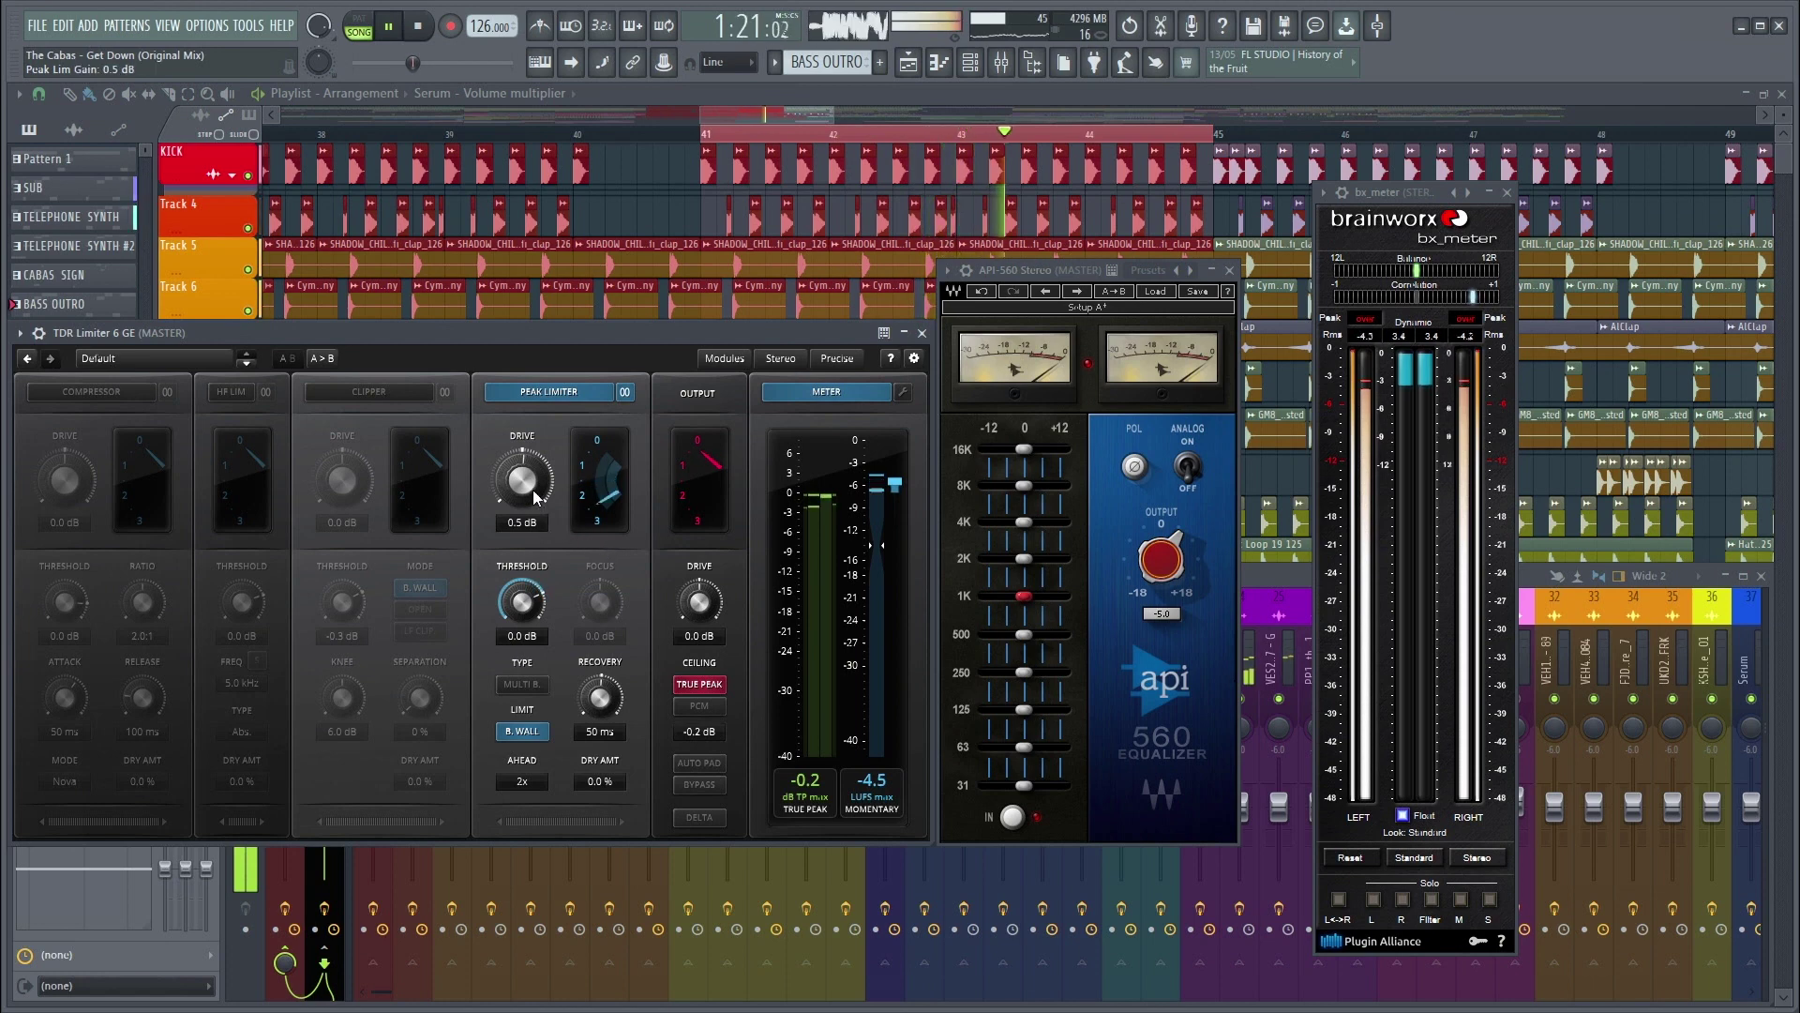
click(542, 394)
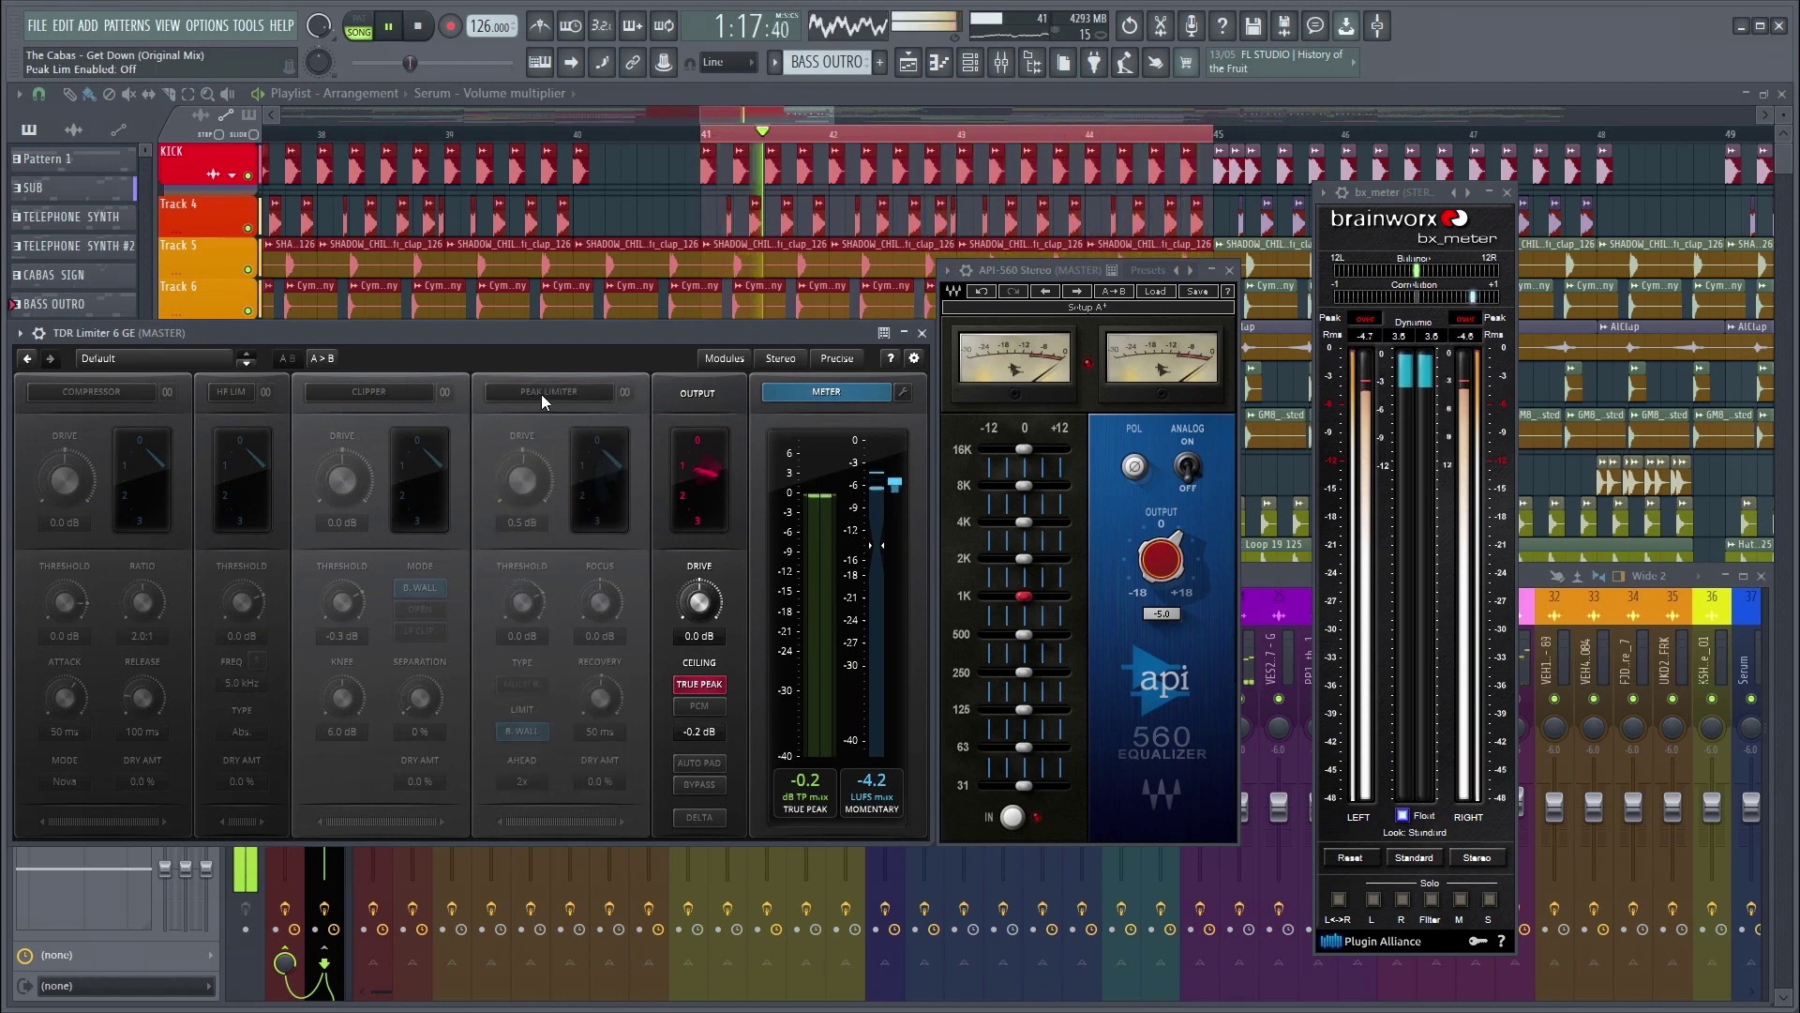
click(542, 394)
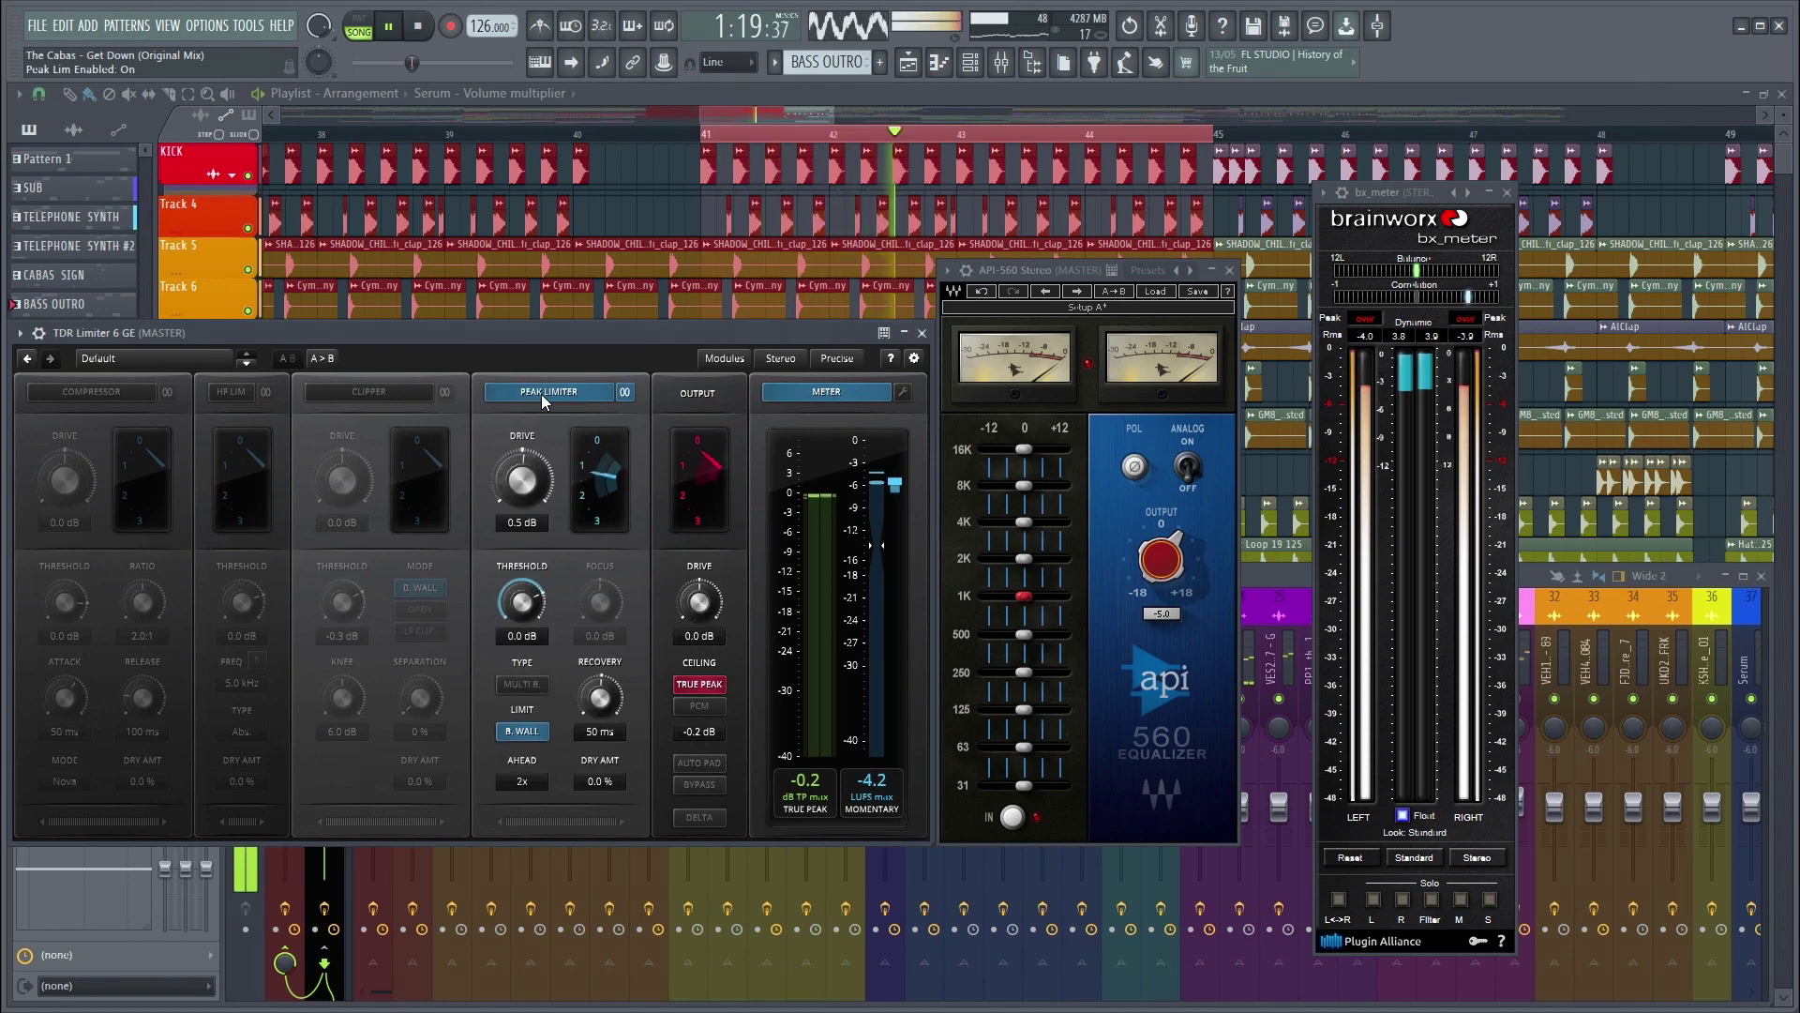
click(536, 480)
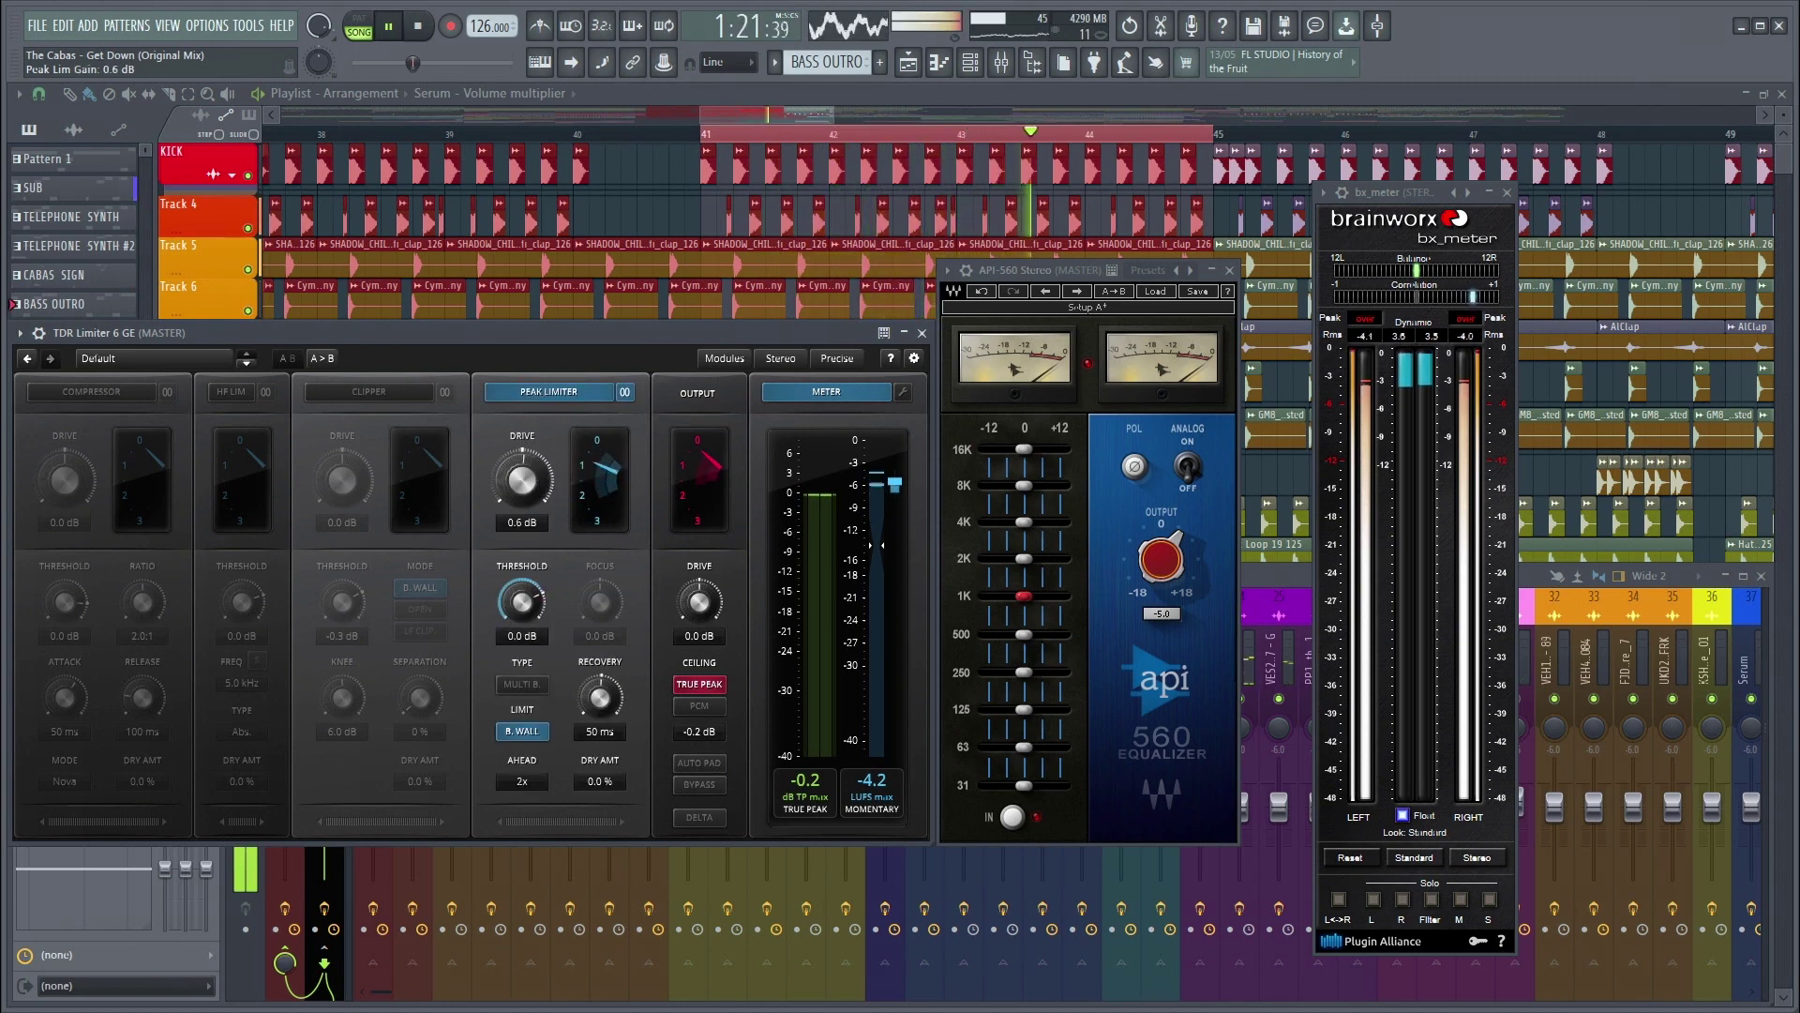
drag(522, 480, 522, 466)
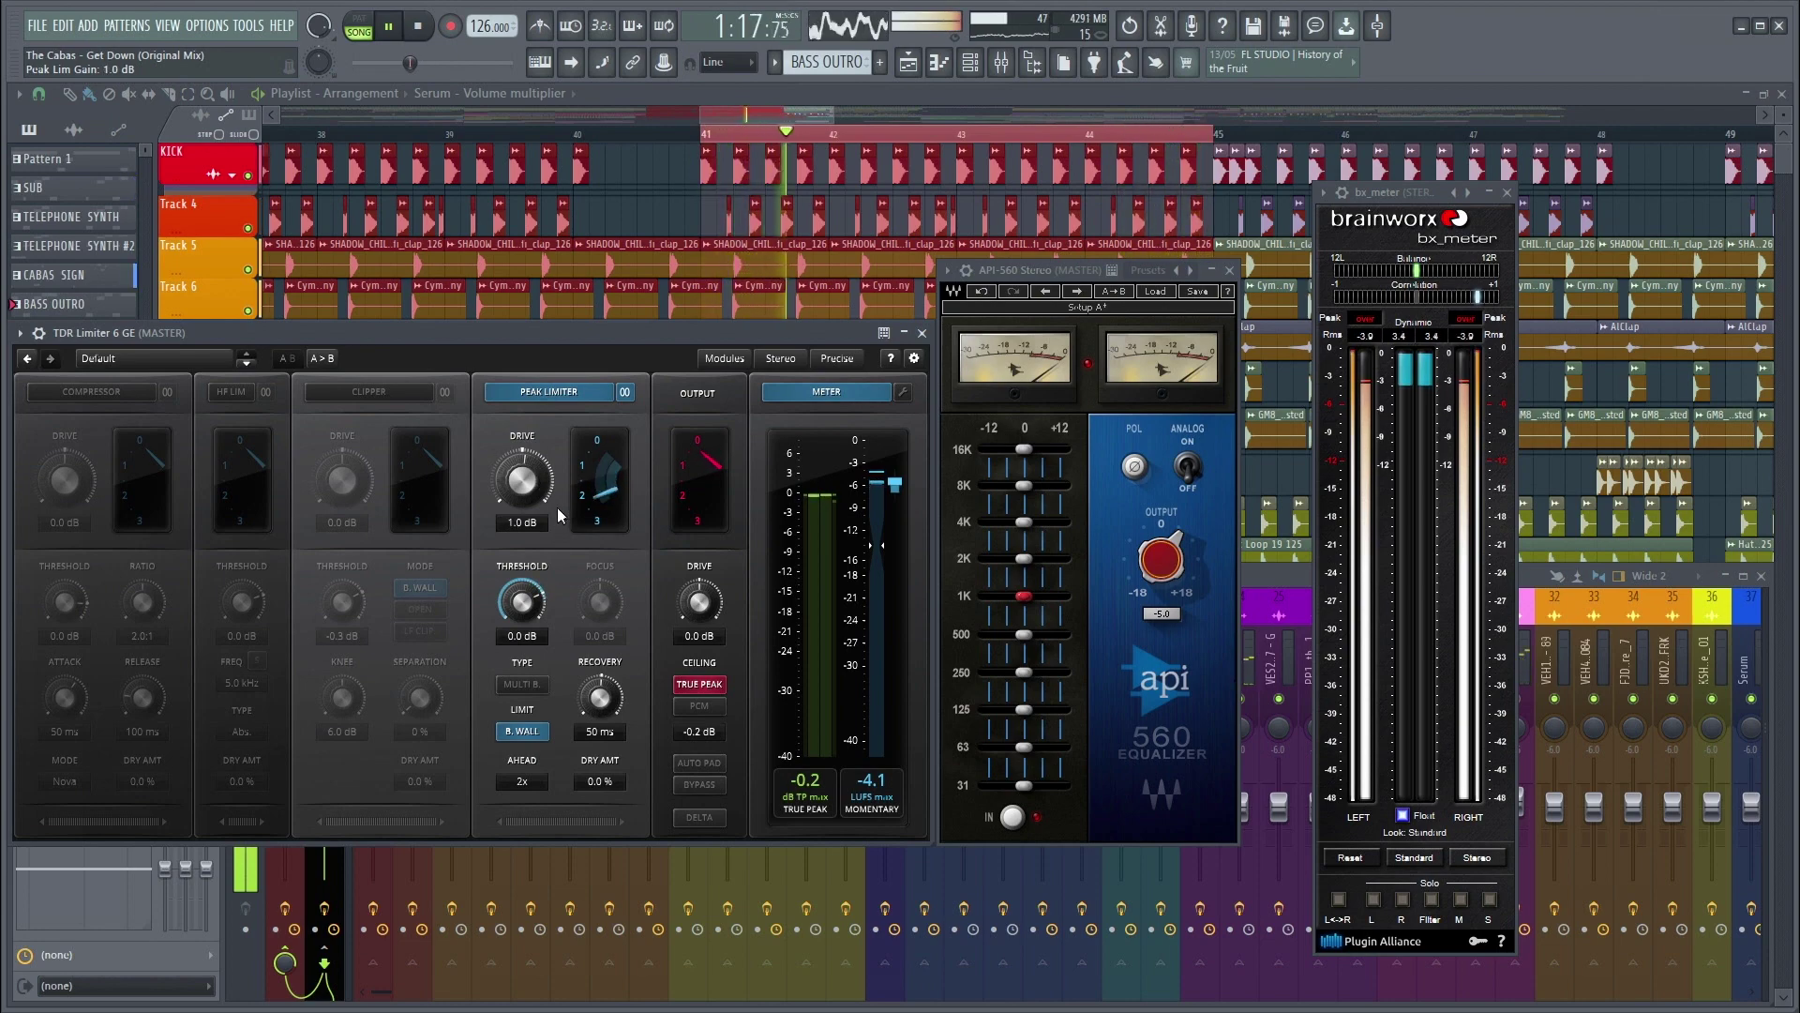